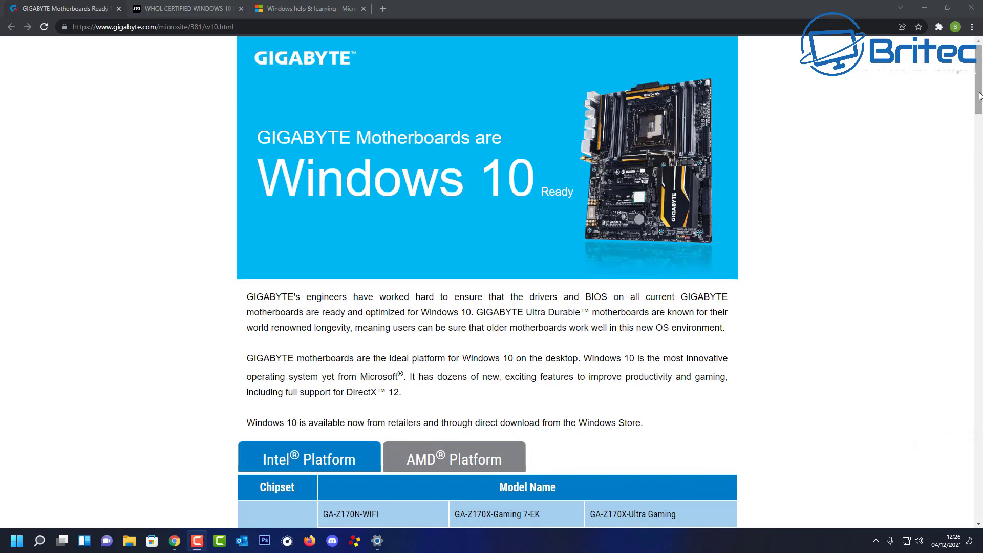
# Open the GA-Z170X-UD3 Ultra support page from GIGABYTE's Windows 10 ready motherboard list and accept the cookie notice.
pyautogui.moveTo(979, 96); pyautogui.dragTo(980, 155)
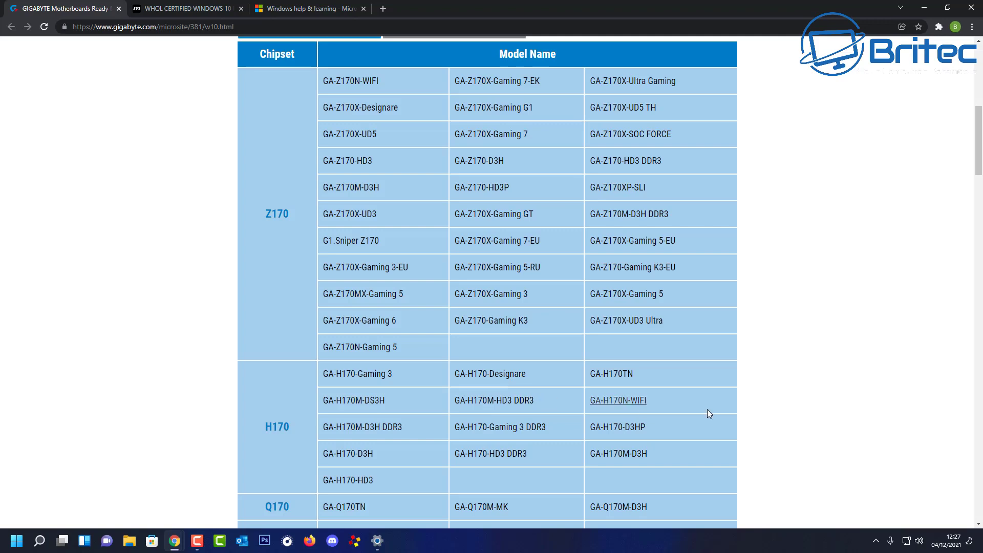
pyautogui.click(637, 322)
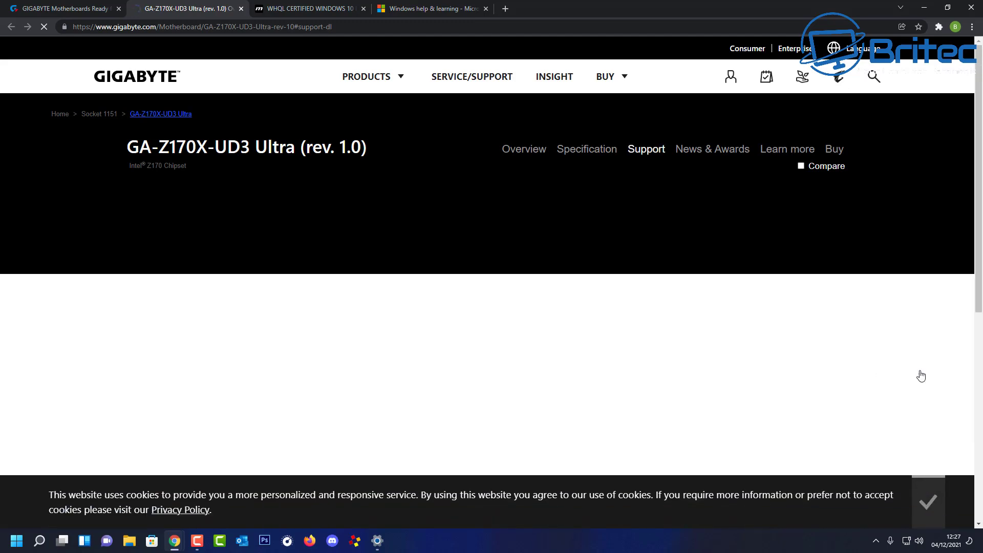
pyautogui.click(929, 503)
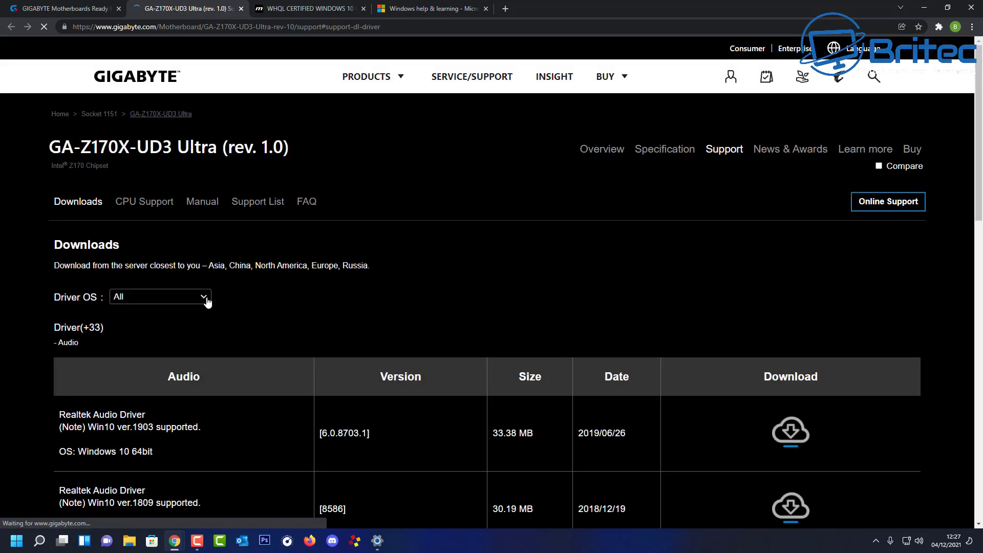
# Filter the GA-Z170X-UD3 Ultra driver downloads to Windows 10 64bit and look through the listed drivers.
pyautogui.click(204, 299)
pyautogui.click(170, 359)
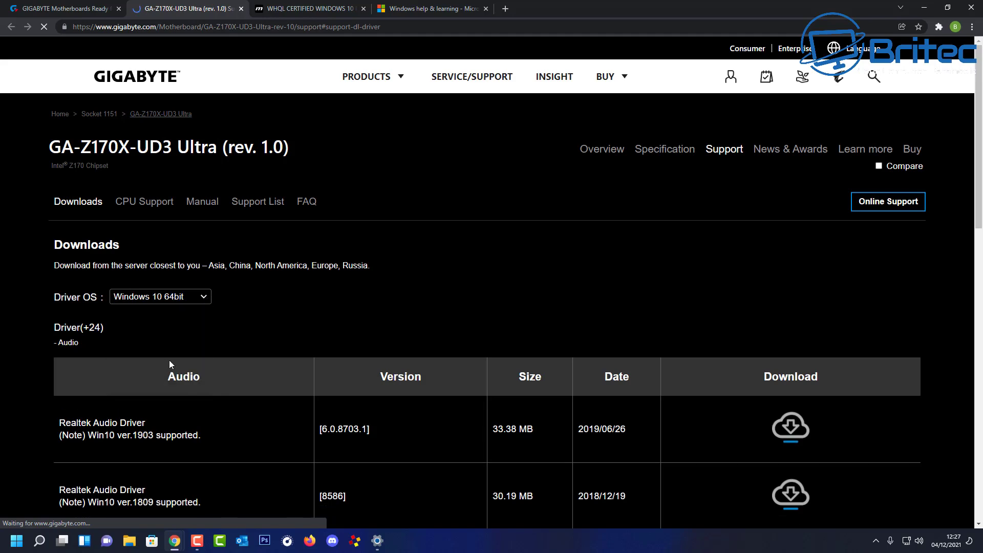
pyautogui.scroll(-2, 617, 407)
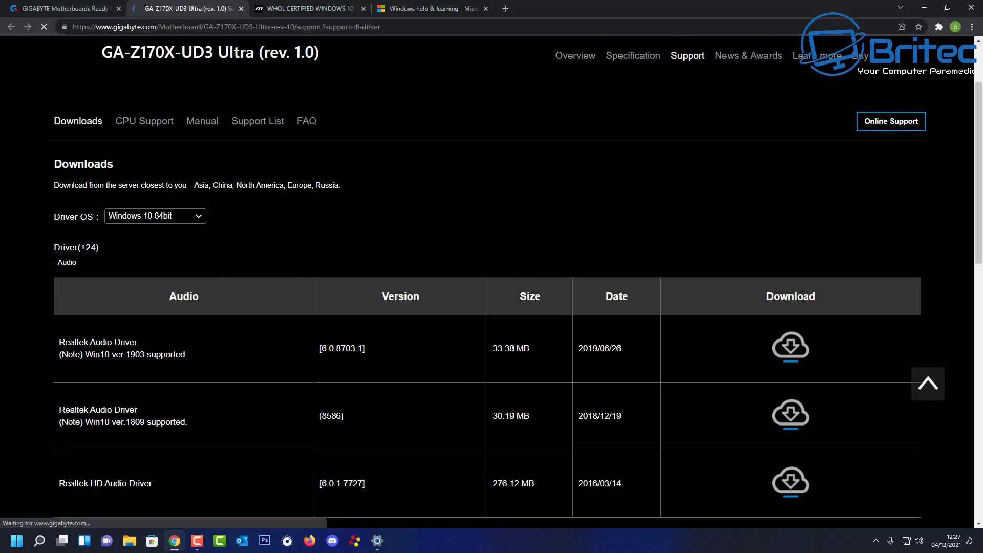
pyautogui.scroll(-2, 594, 493)
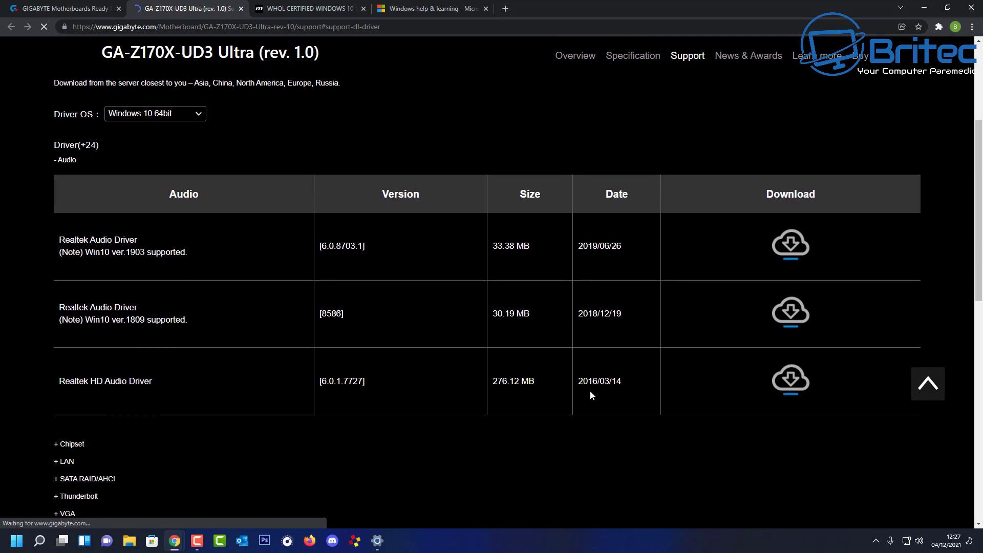
pyautogui.scroll(3, 588, 335)
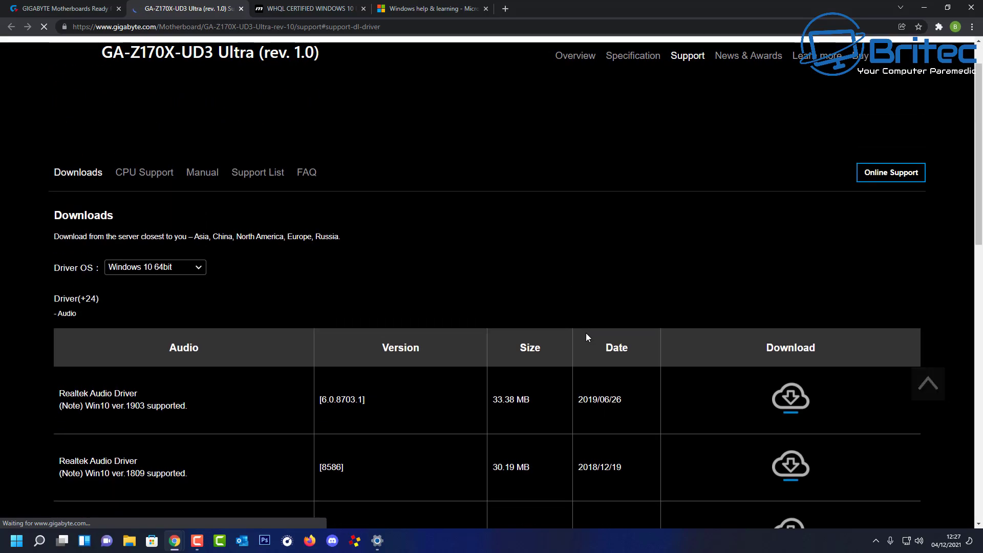
# Close the motherboard's support page and look further down GIGABYTE's list of Windows 10 ready models.
pyautogui.click(12, 28)
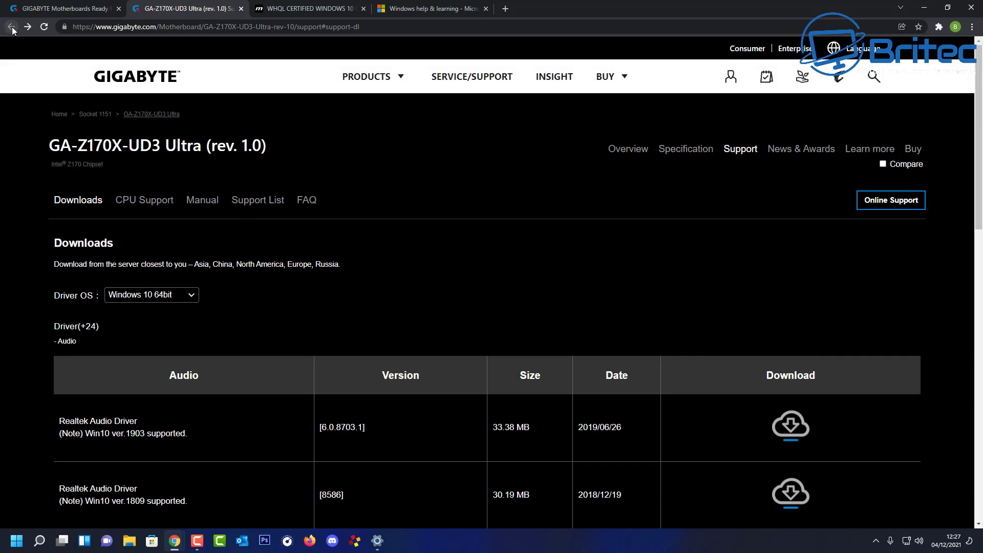
pyautogui.click(241, 8)
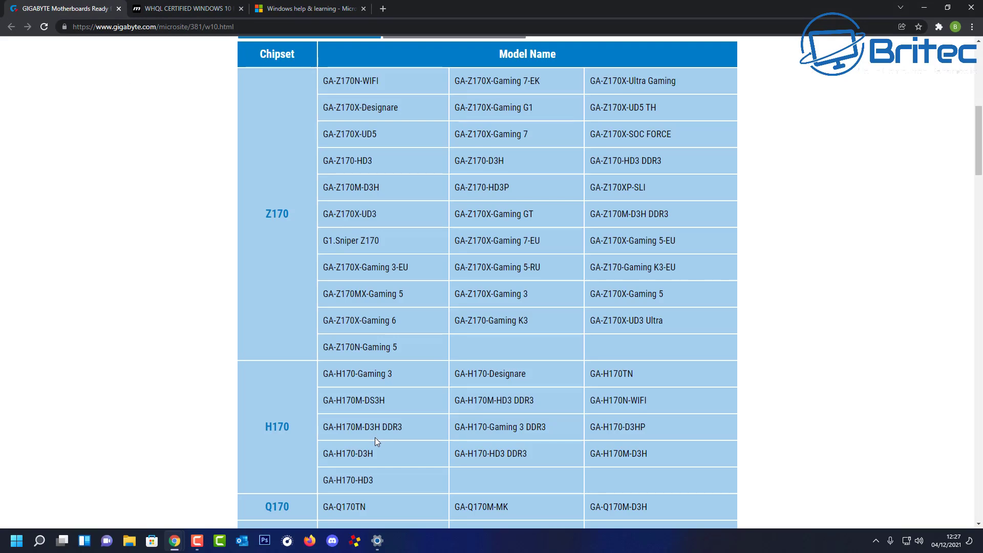
pyautogui.scroll(-4, 375, 437)
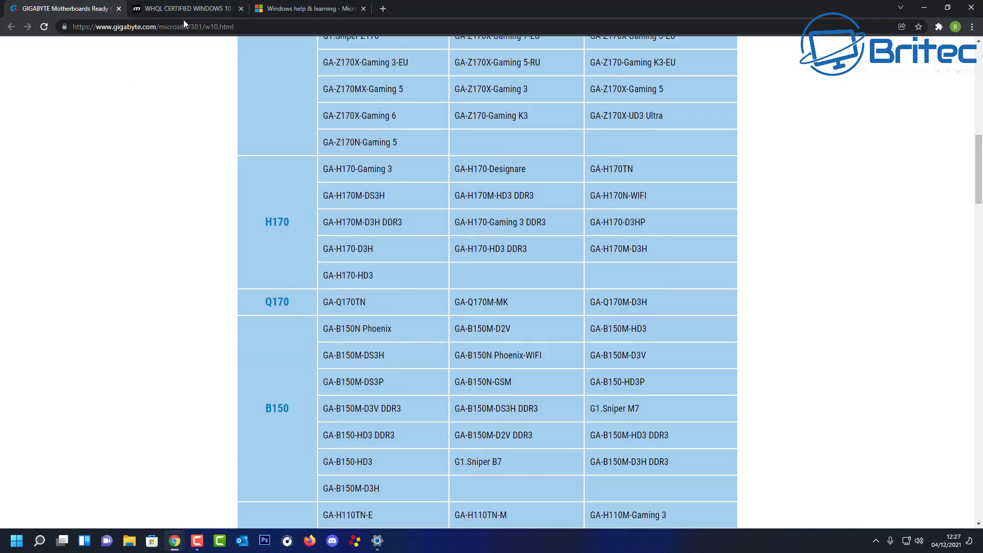
# Examine MSI's Windows 10 compatibility and WHQL status list for Intel motherboards, back up to its column headings.
pyautogui.click(174, 9)
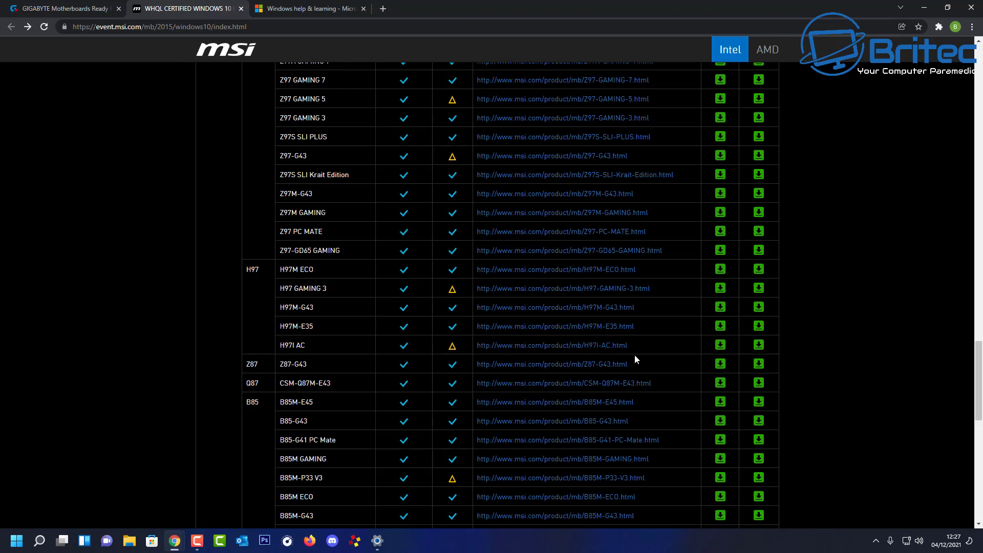
pyautogui.moveTo(980, 386); pyautogui.dragTo(981, 303)
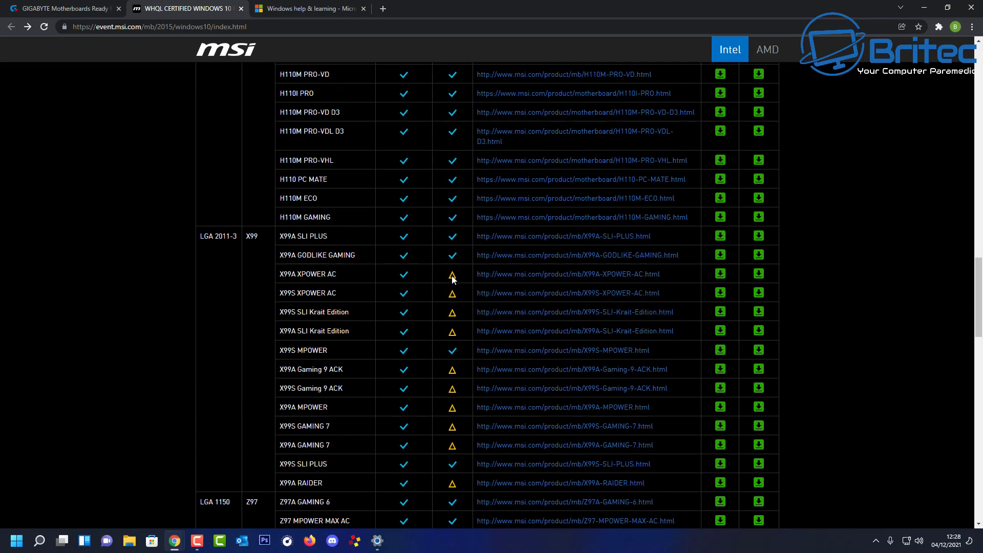
pyautogui.scroll(15, 453, 278)
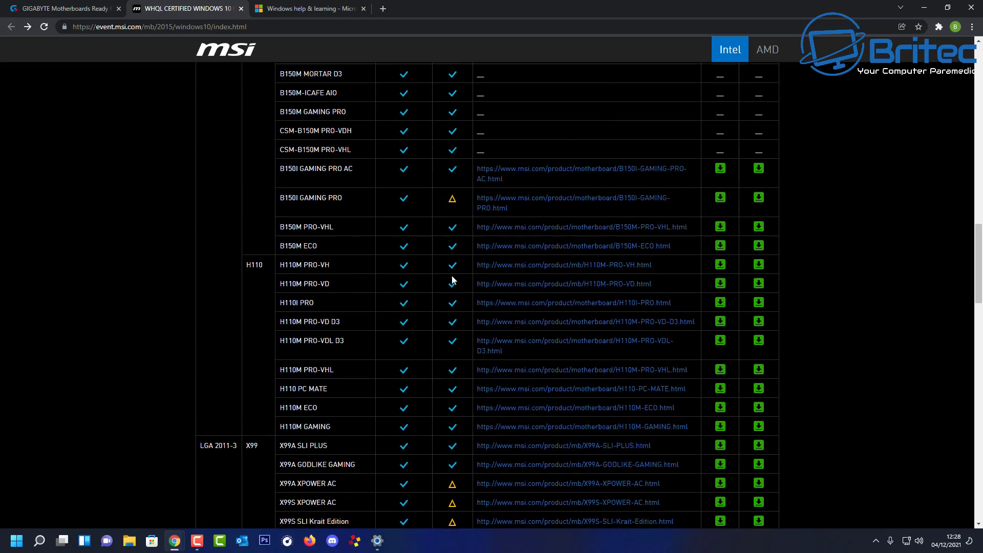
pyautogui.scroll(10, 445, 284)
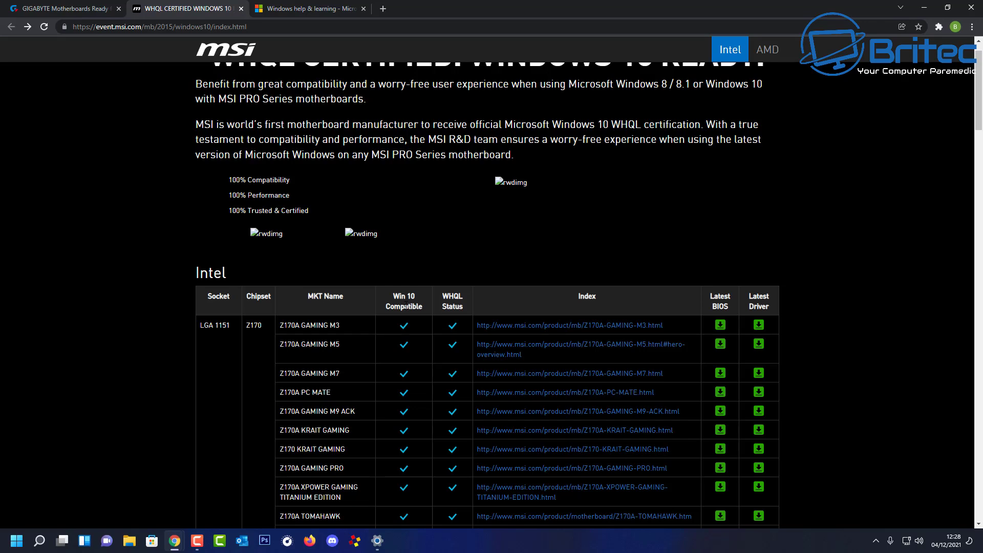
pyautogui.scroll(1, 404, 306)
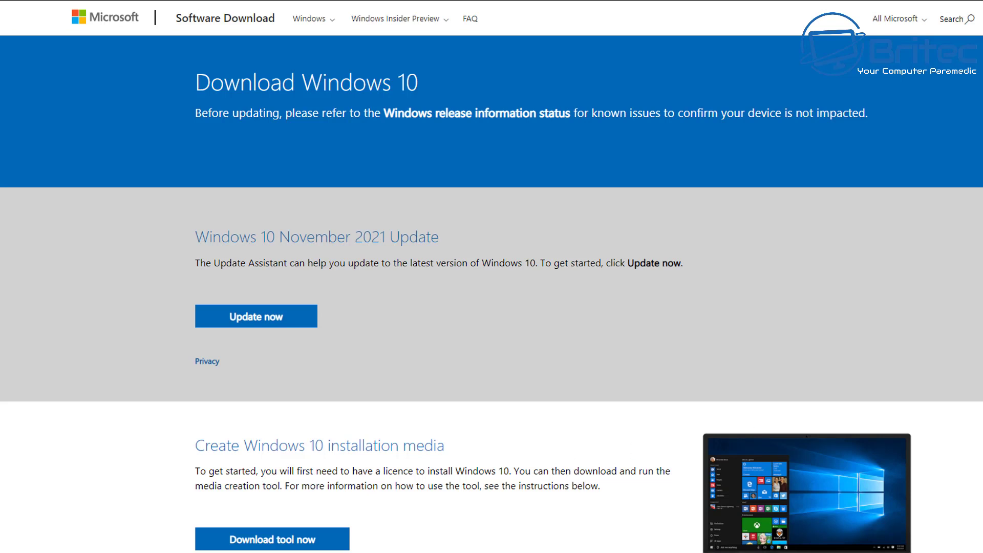
# Look over the update and installation media options on Microsoft's Download Windows 10 page.
pyautogui.scroll(-1, 492, 276)
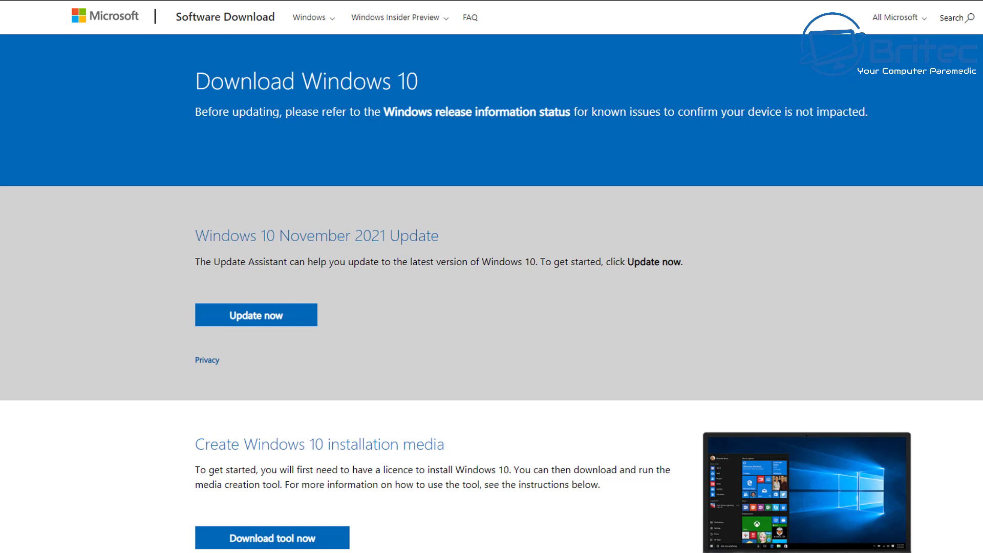
pyautogui.scroll(-3, 376, 296)
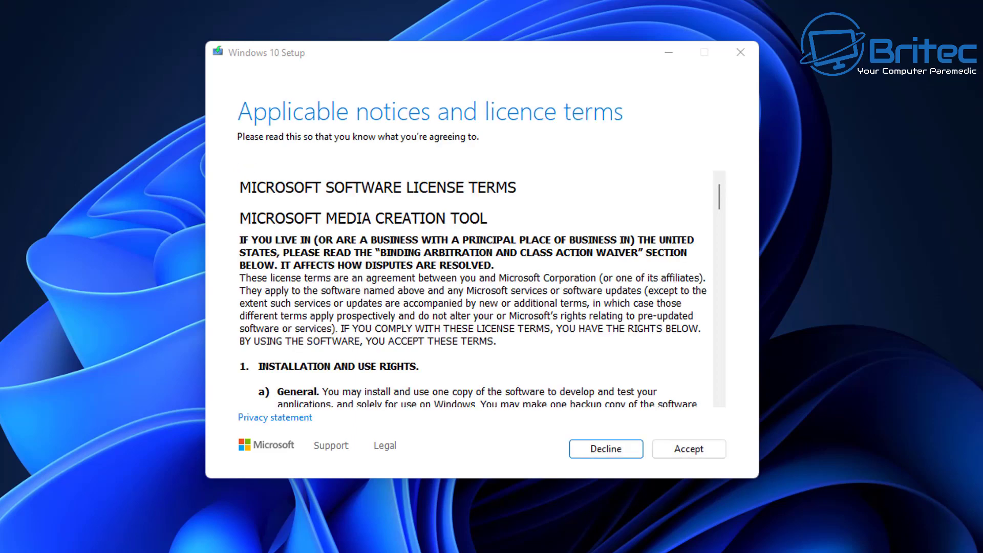
# Accept the Media Creation Tool licence terms and choose to create installation media for another PC.
pyautogui.click(701, 451)
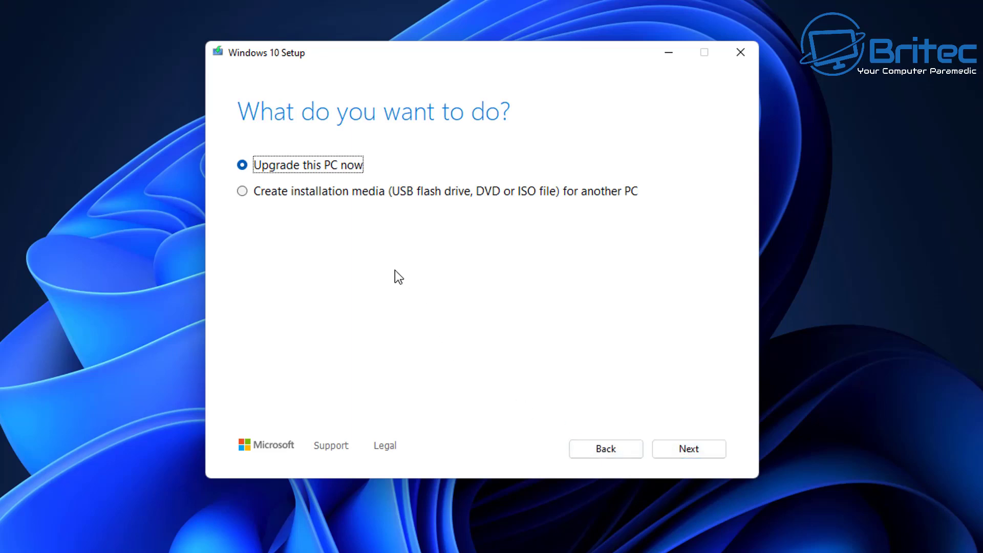
pyautogui.click(254, 195)
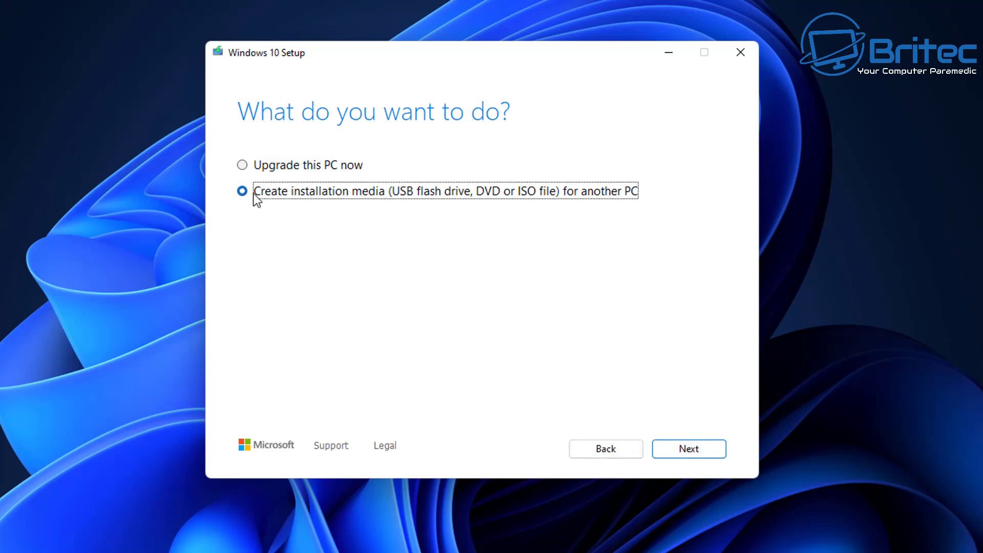
pyautogui.click(679, 450)
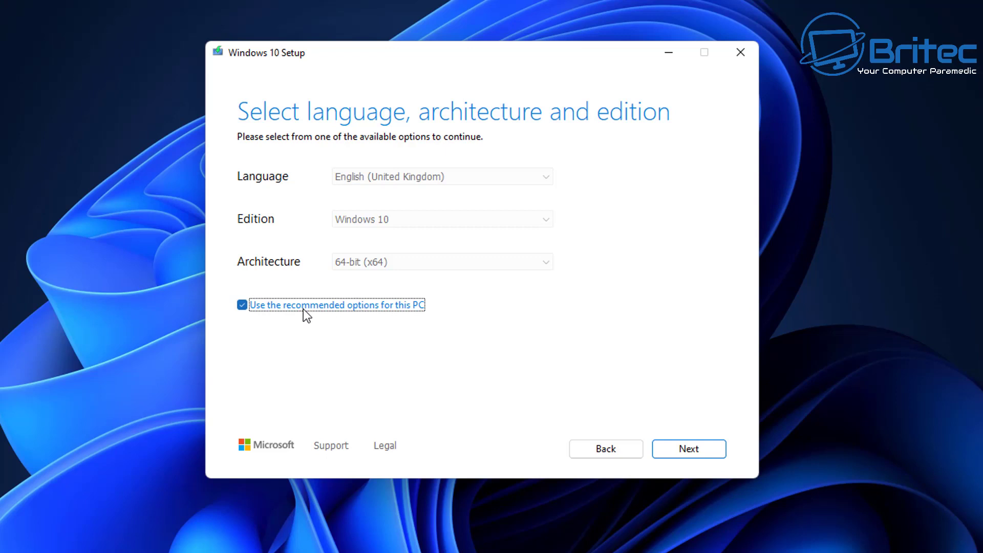
# Turn off the recommended options for this PC, continue, and choose ISO file as the media to use.
pyautogui.click(286, 306)
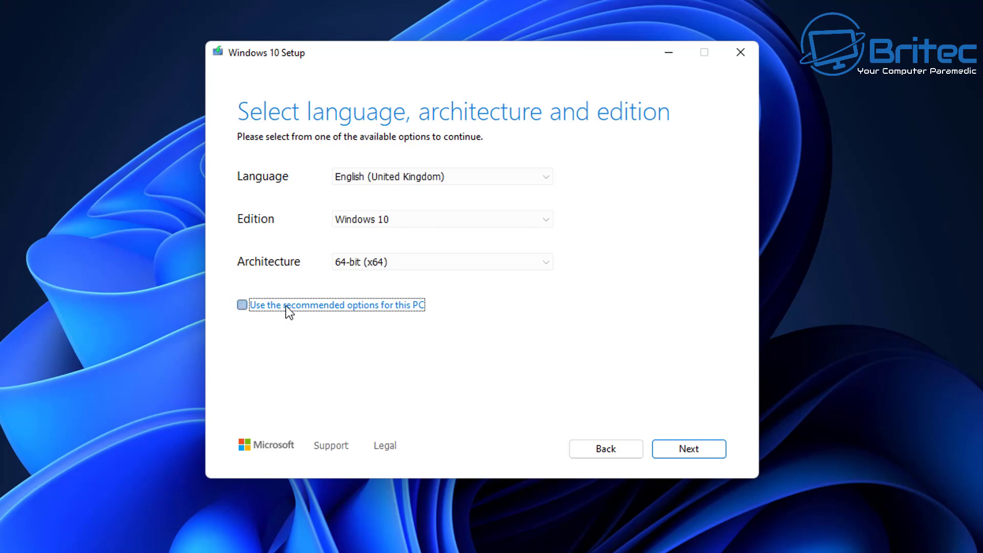
pyautogui.click(701, 450)
pyautogui.click(240, 219)
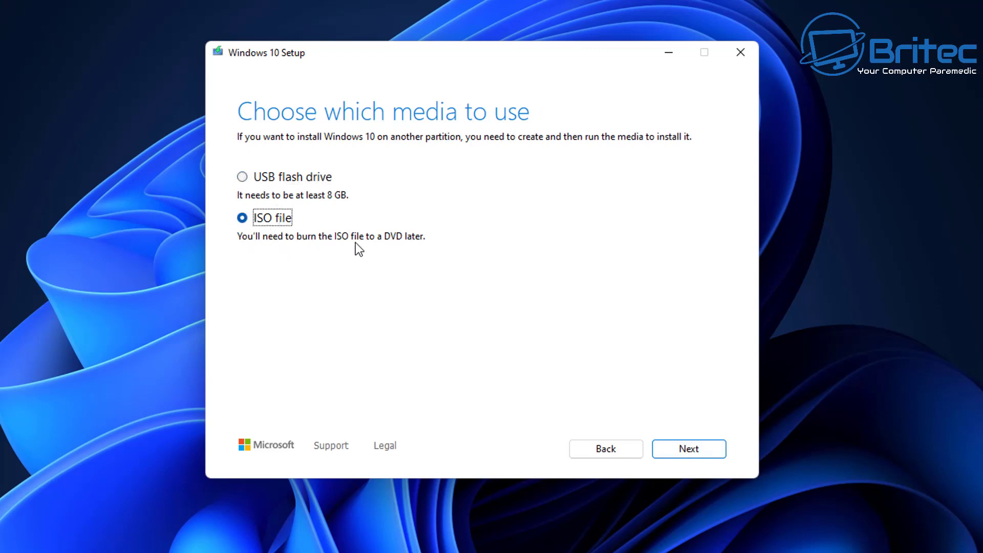
pyautogui.click(691, 454)
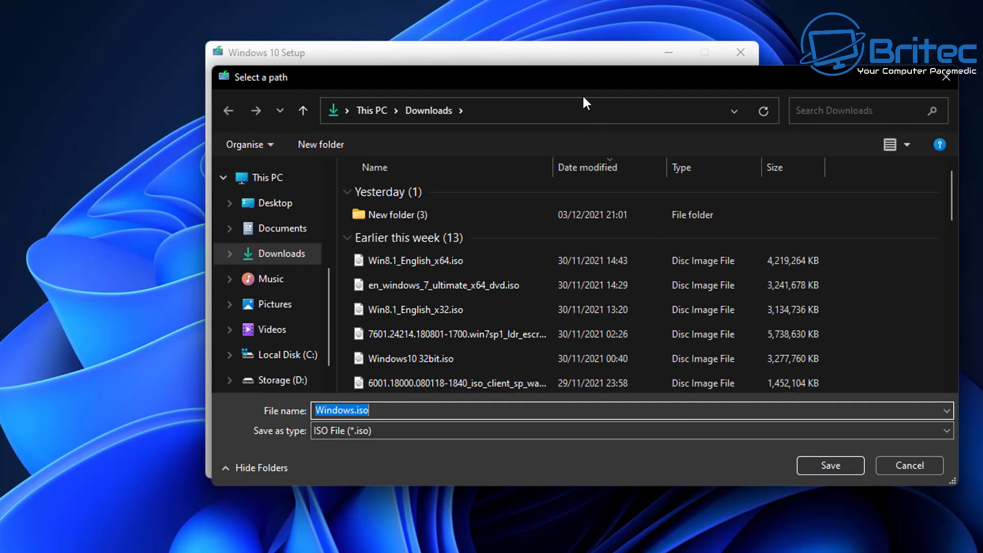
# Add 10- and 20H2 to the Windows.iso file name for saving in the Downloads folder.
pyautogui.moveTo(584, 84); pyautogui.dragTo(496, 58)
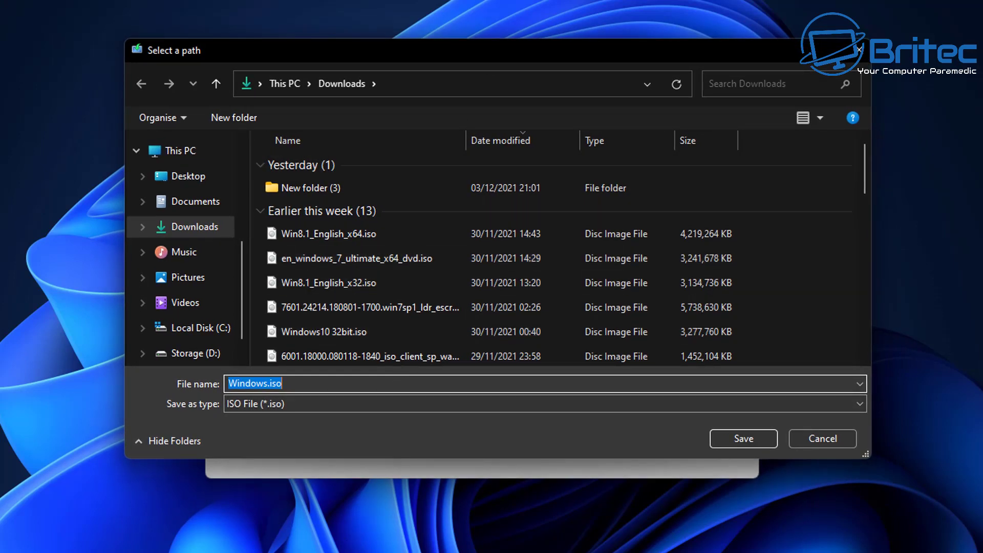
pyautogui.click(267, 385)
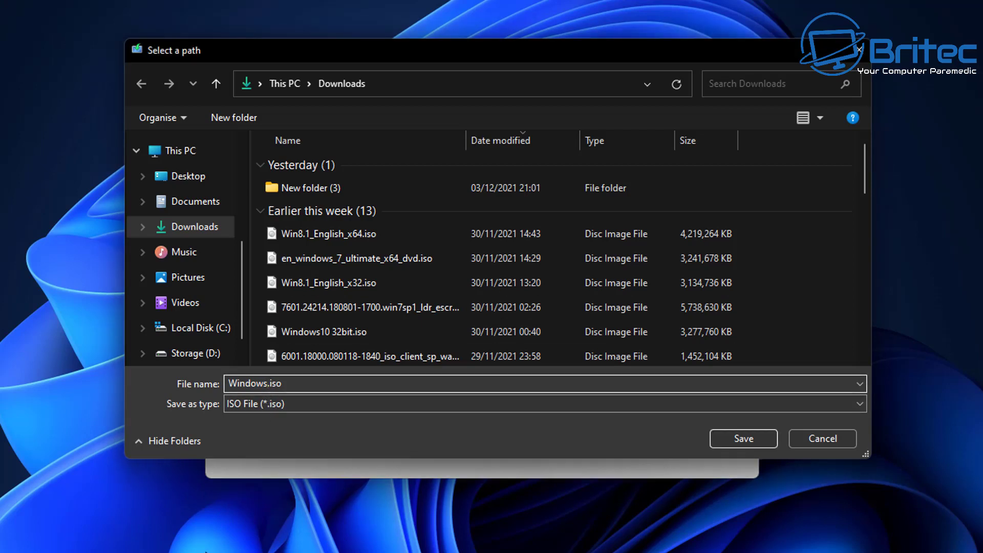
pyautogui.write('20H2')
pyautogui.write('10-')
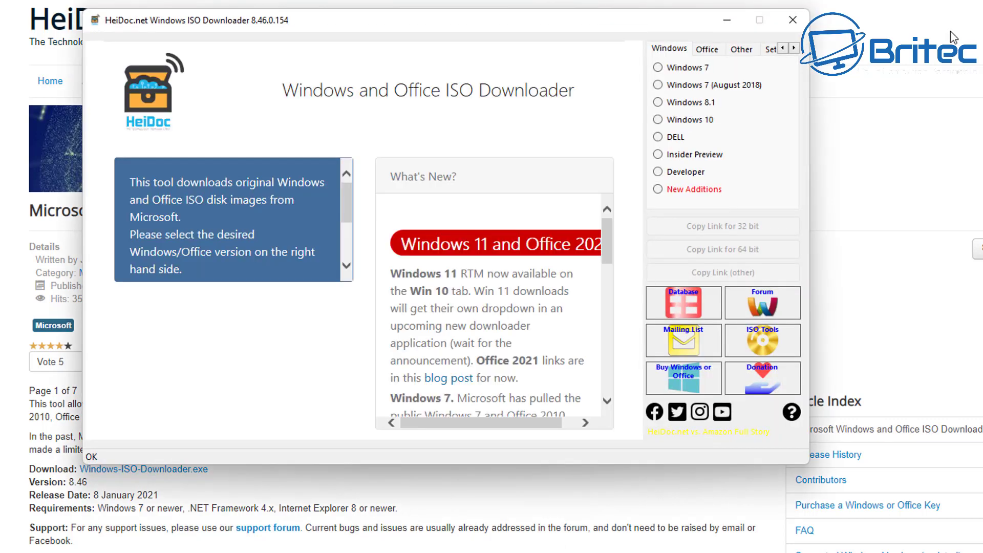
# Select Windows 10 in the HeiDoc.net Windows ISO Downloader and browse the available versions and editions.
pyautogui.moveTo(551, 22); pyautogui.dragTo(788, 55)
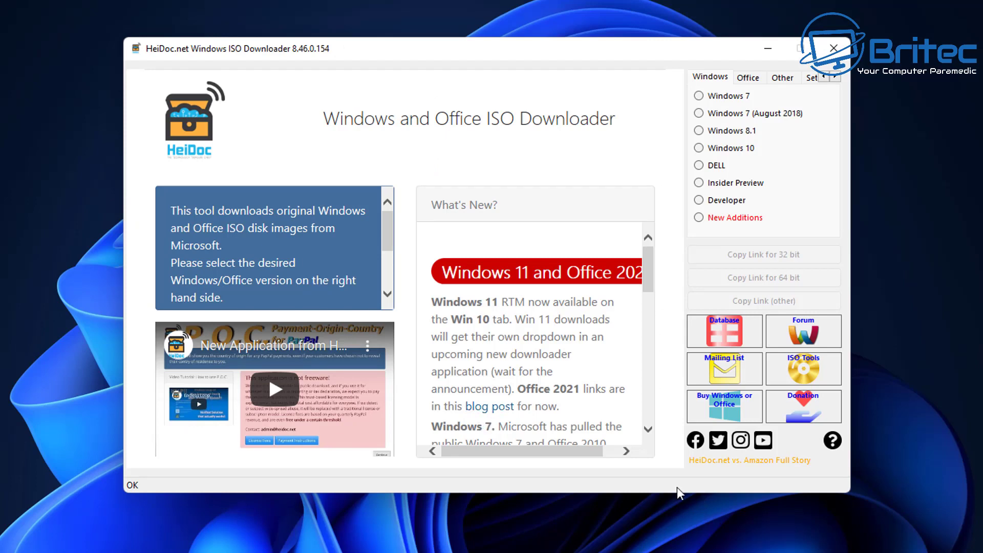
pyautogui.click(700, 148)
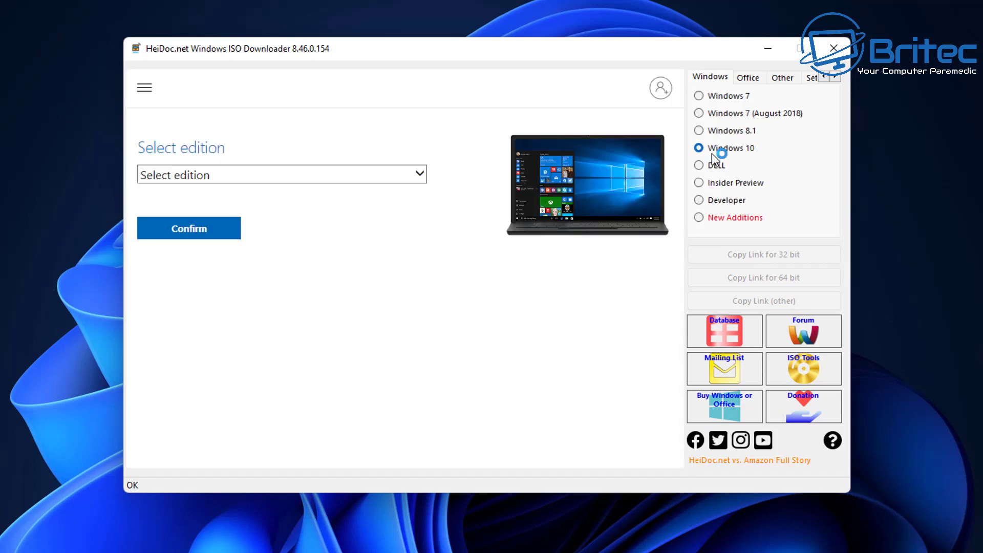
pyautogui.click(388, 177)
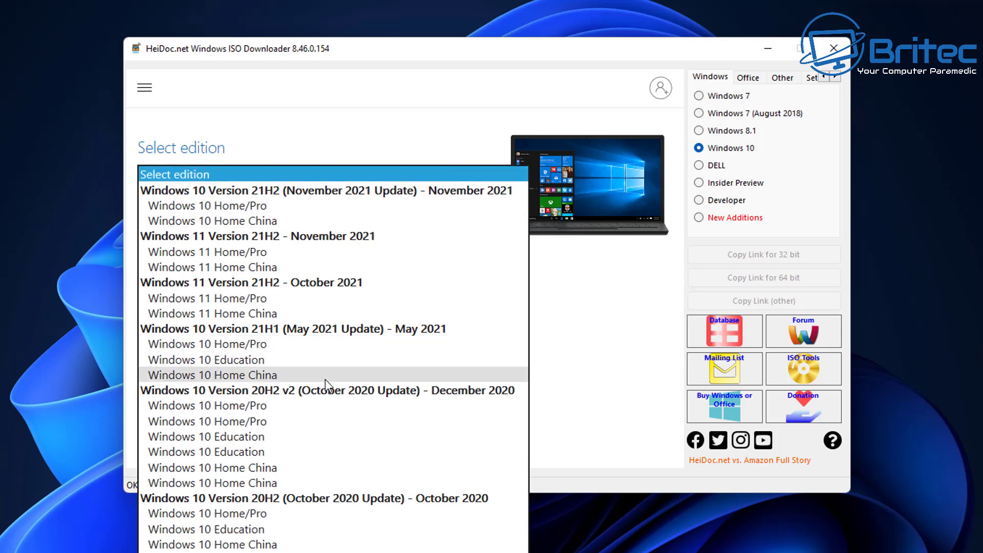
pyautogui.scroll(-5, 325, 382)
pyautogui.scroll(-1, 324, 387)
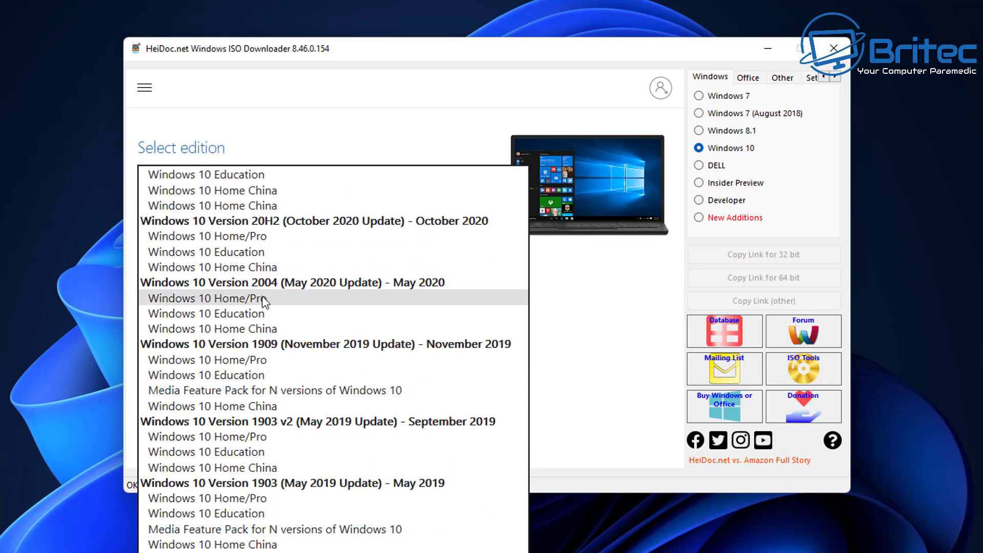
pyautogui.scroll(-1, 338, 404)
pyautogui.scroll(-7, 343, 410)
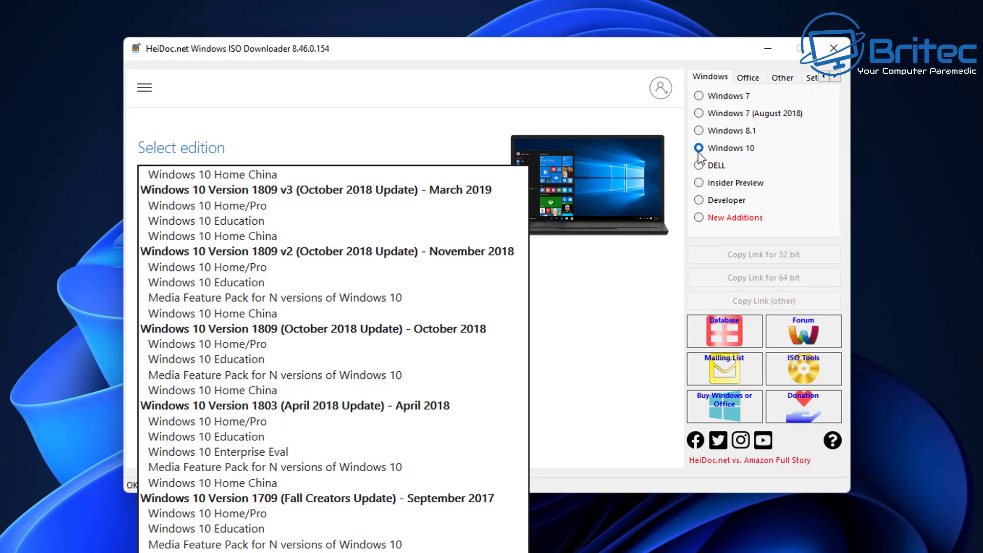
# Switch the ISO downloader to Windows 7, view its list of editions, and close the downloader.
pyautogui.click(700, 98)
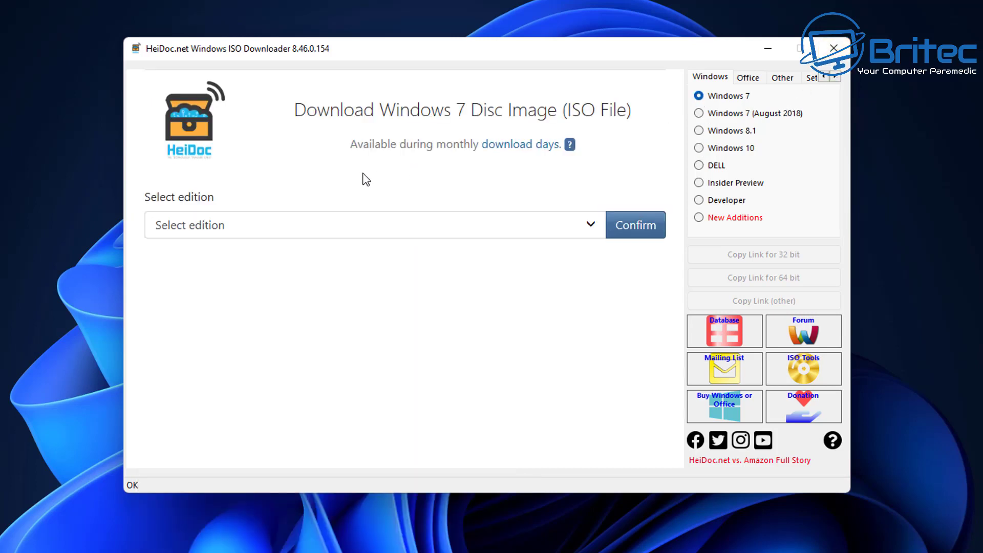
pyautogui.click(309, 224)
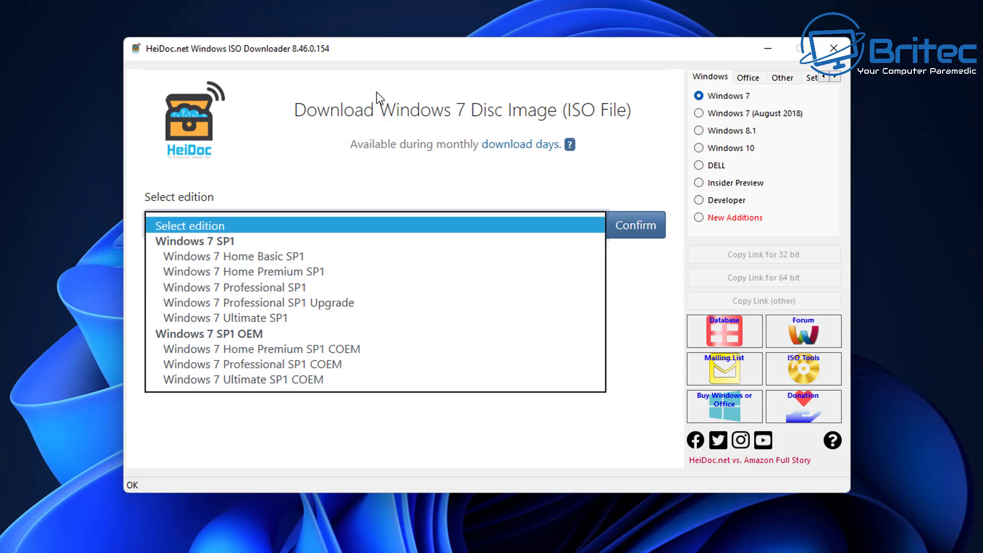
pyautogui.click(398, 51)
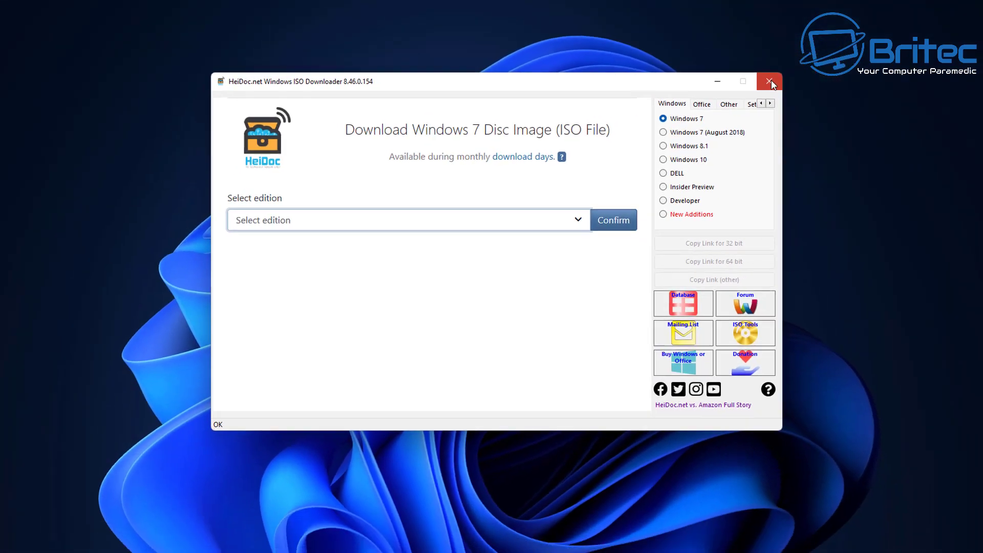
pyautogui.click(842, 51)
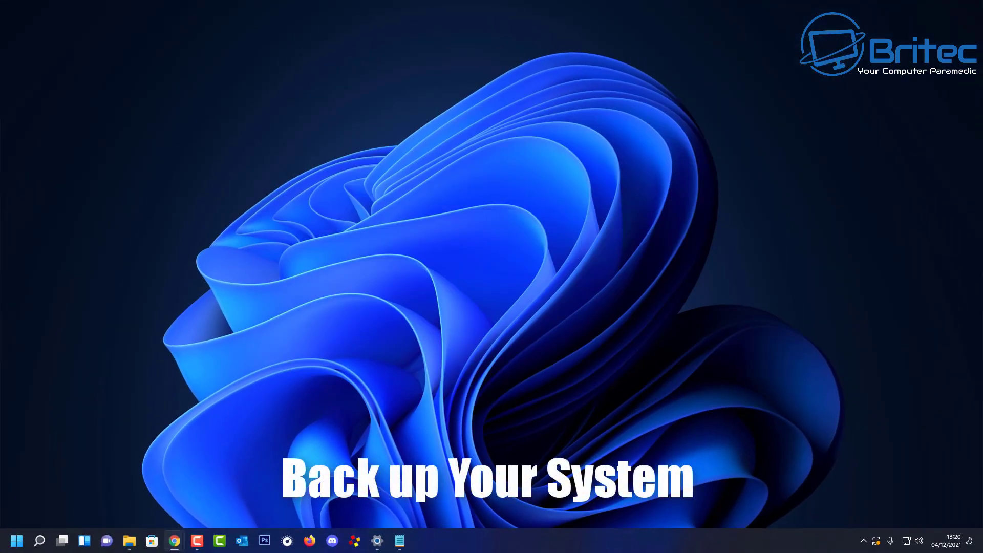
# Search Windows for backup and open Back up and Sync your settings.
pyautogui.click(197, 541)
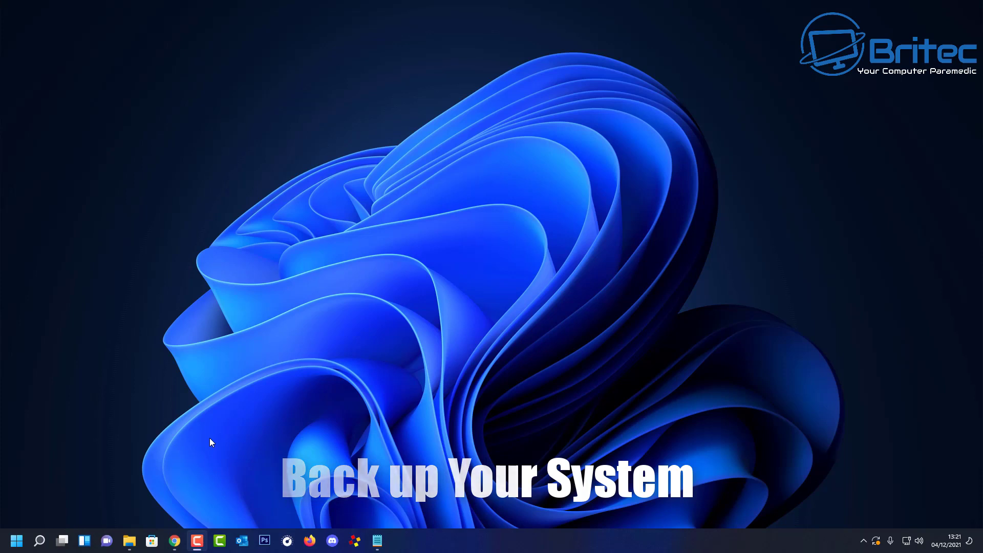
pyautogui.click(39, 541)
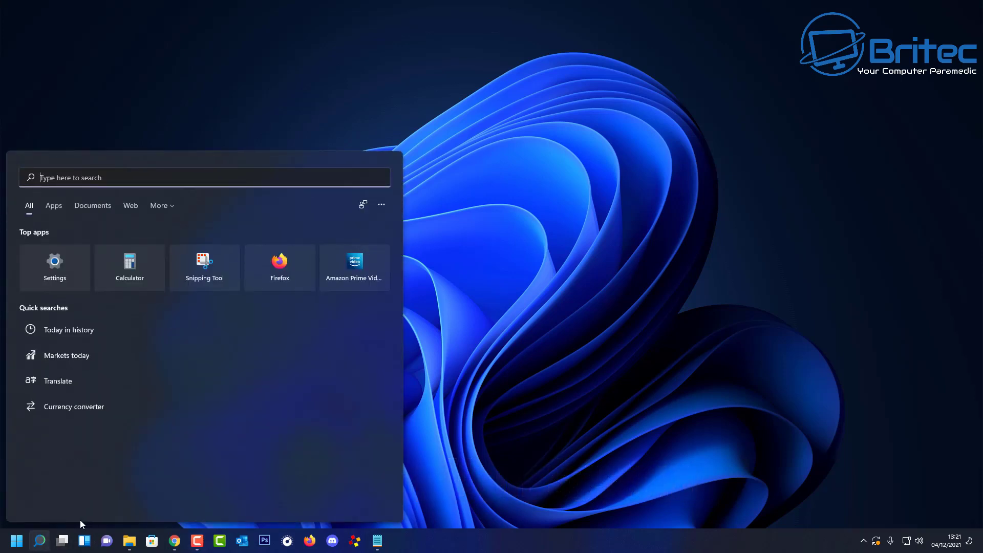
pyautogui.write('backup')
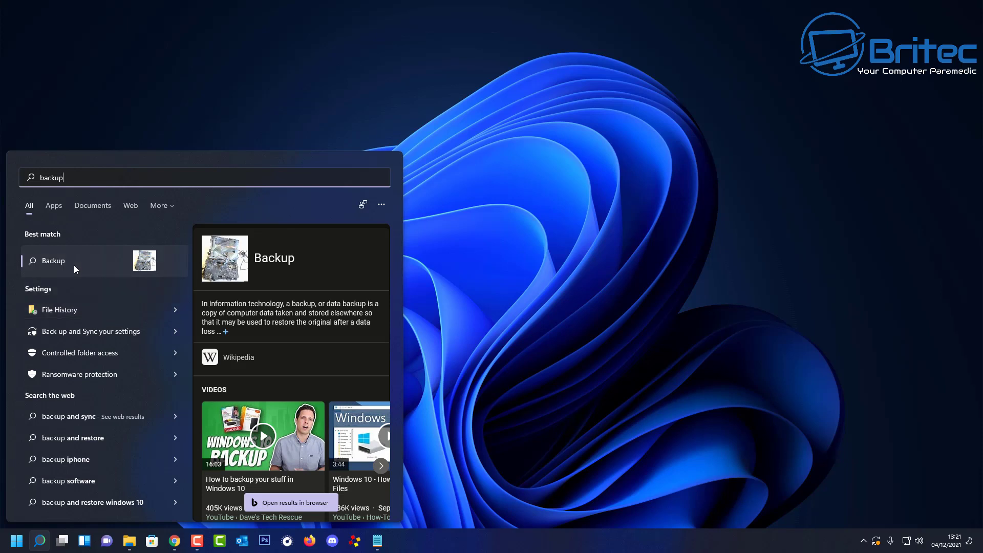
pyautogui.click(111, 336)
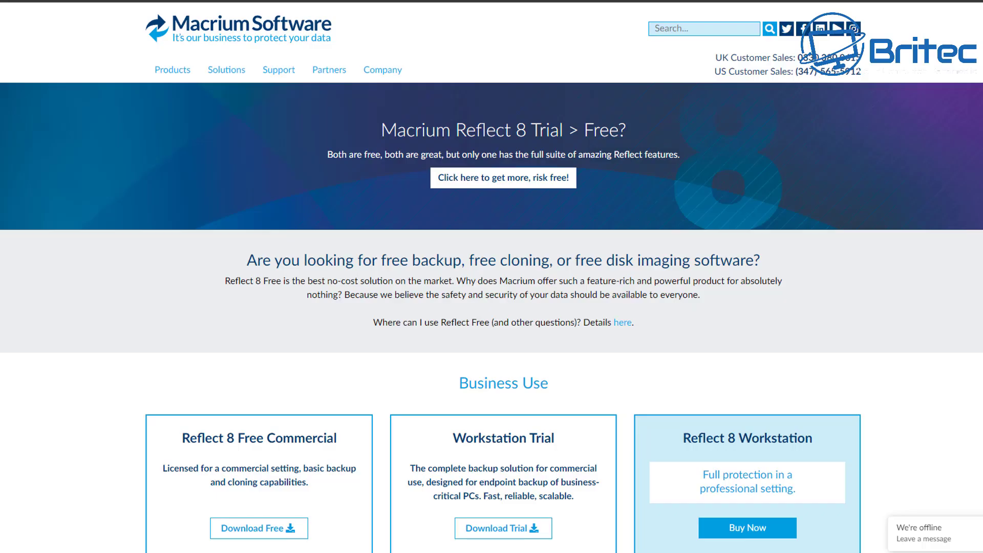
# Choose the Reflect 8 Free download for home use on the Macrium Software website and continue from its registration form.
pyautogui.scroll(-4, 492, 277)
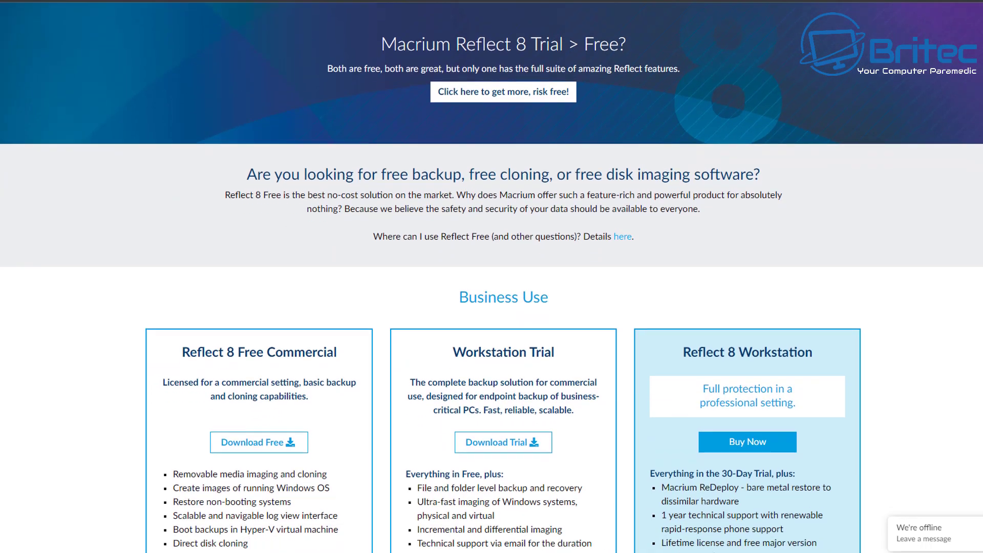
pyautogui.scroll(-4, 491, 277)
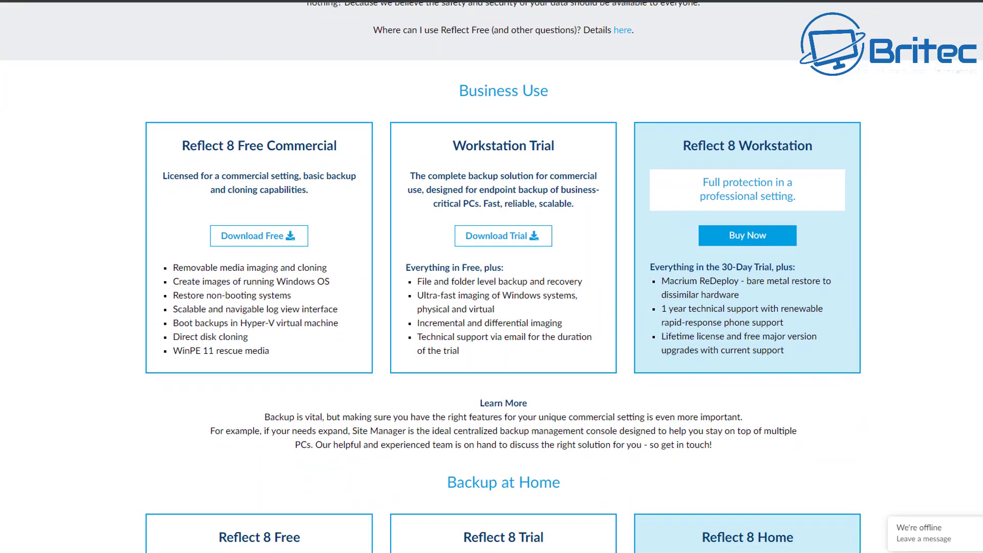
pyautogui.scroll(-5, 492, 277)
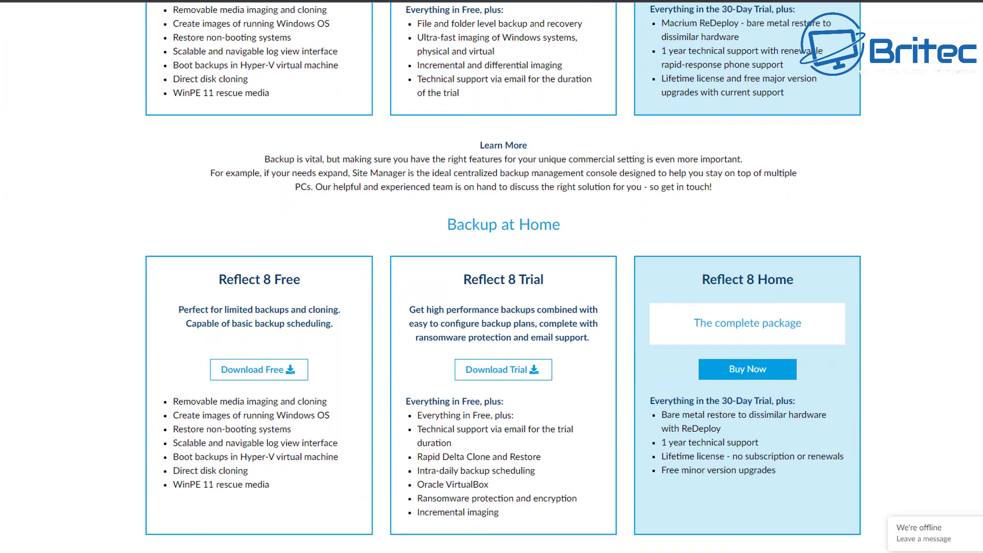
pyautogui.scroll(-2, 387, 184)
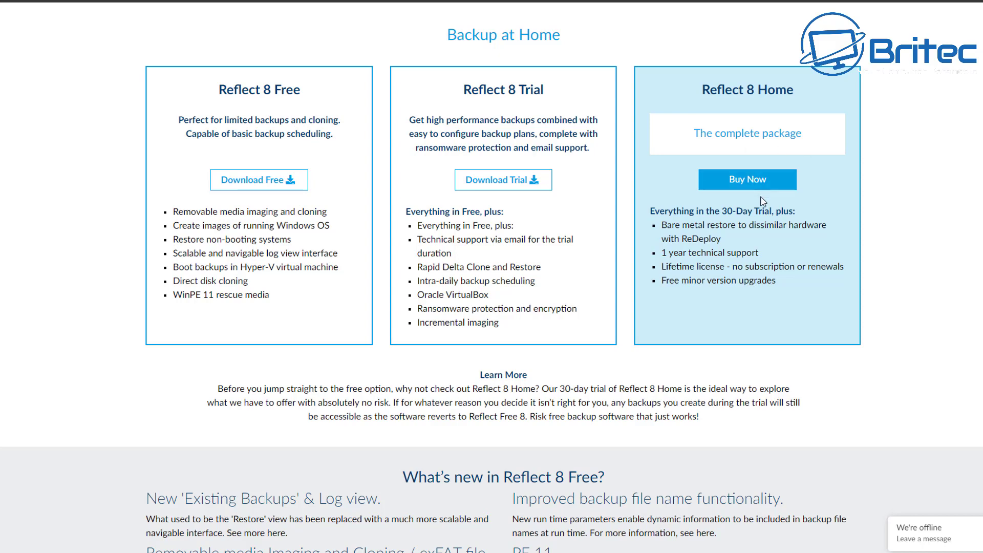
pyautogui.click(287, 182)
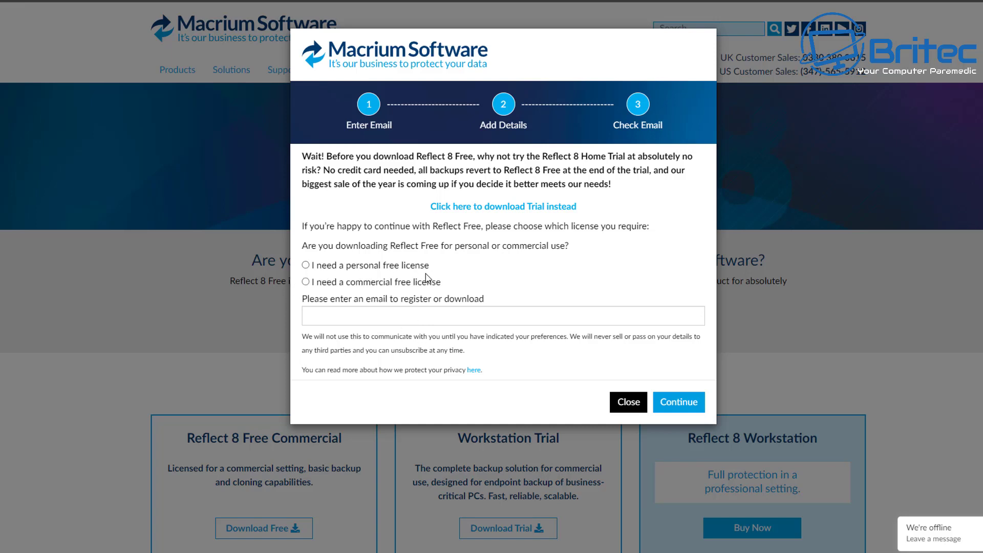
pyautogui.click(664, 403)
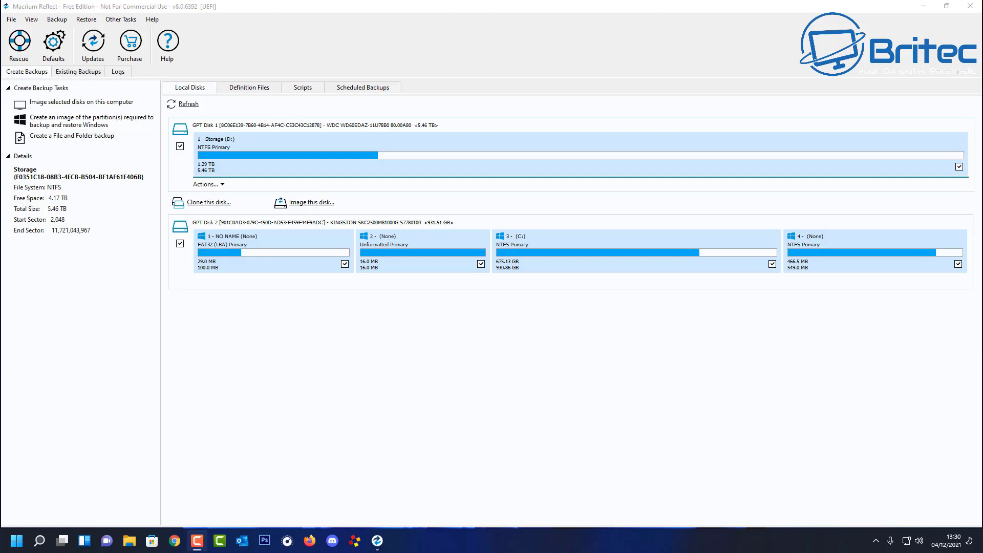
# Select the C: partition on GPT Disk 2 in Macrium Reflect and view the actions available for it.
pyautogui.click(635, 251)
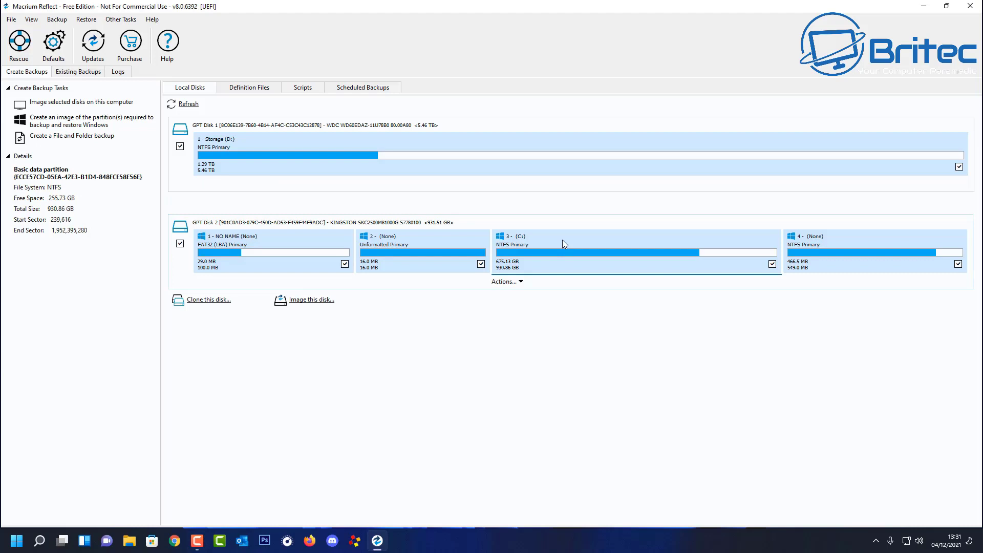
pyautogui.click(519, 283)
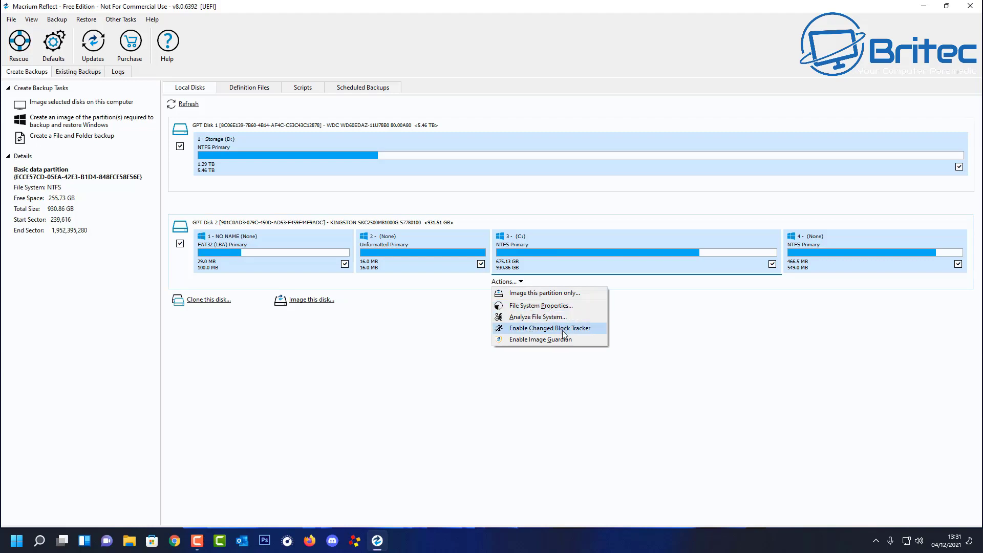
pyautogui.click(674, 358)
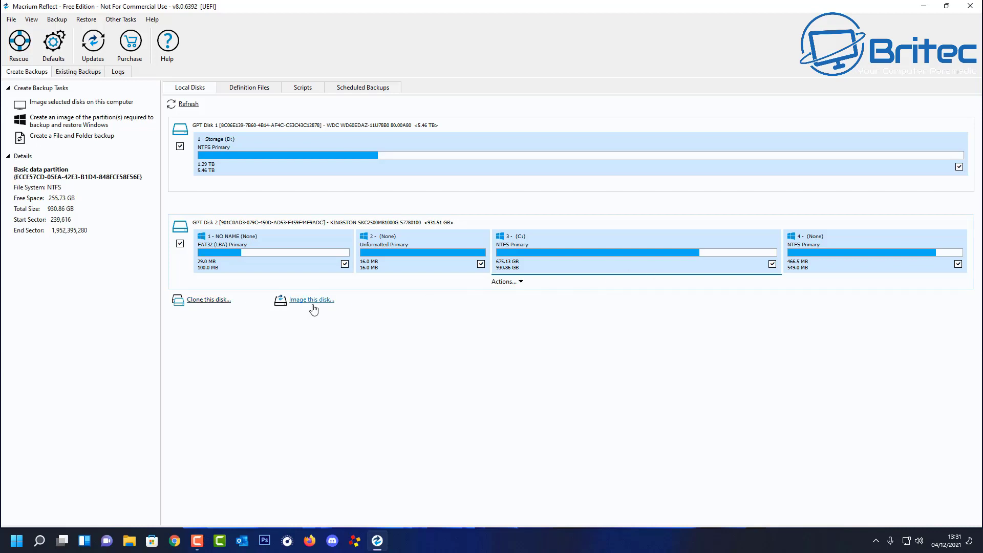
# Open the disk image setup for GPT Disk 2, look through its destination and advanced compression options, and cancel the setup.
pyautogui.click(311, 299)
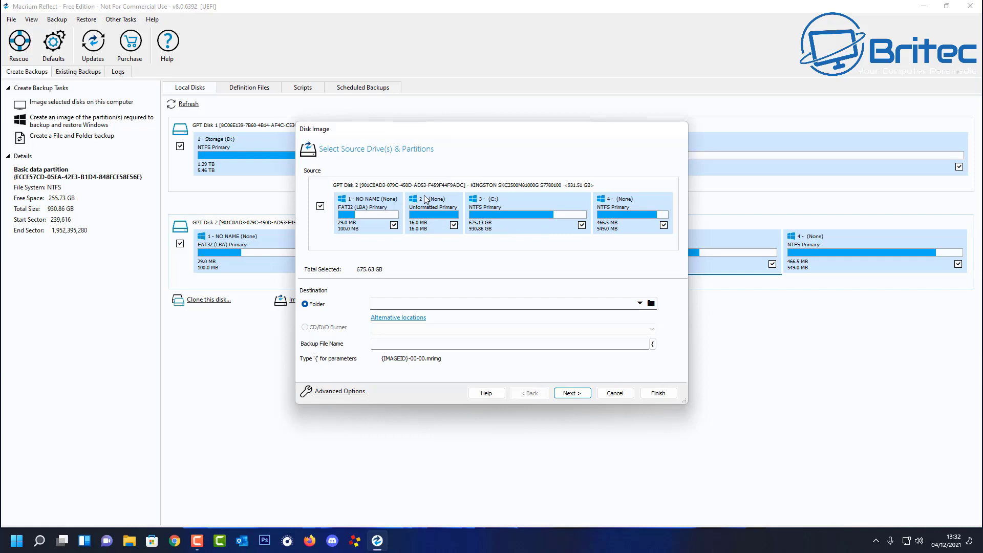
pyautogui.click(640, 304)
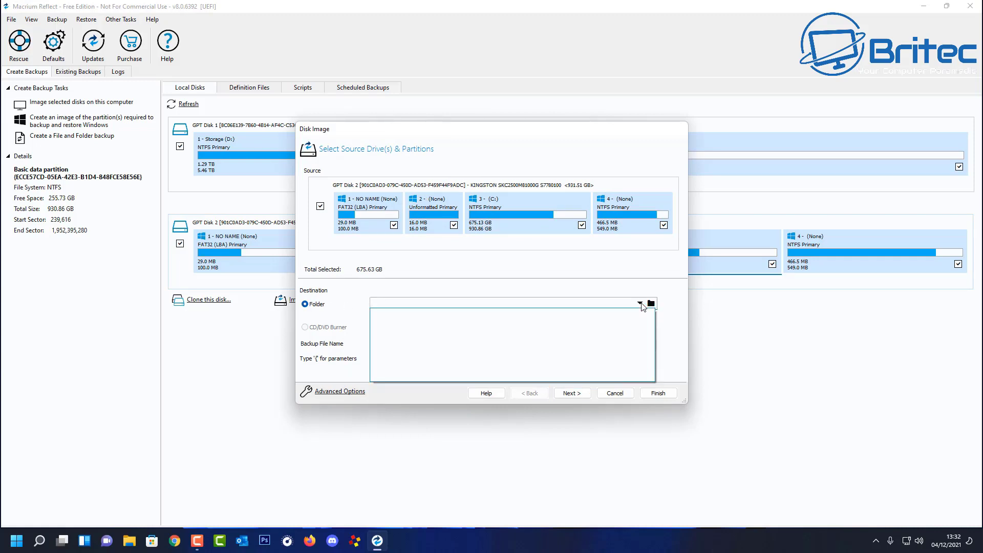
pyautogui.click(642, 304)
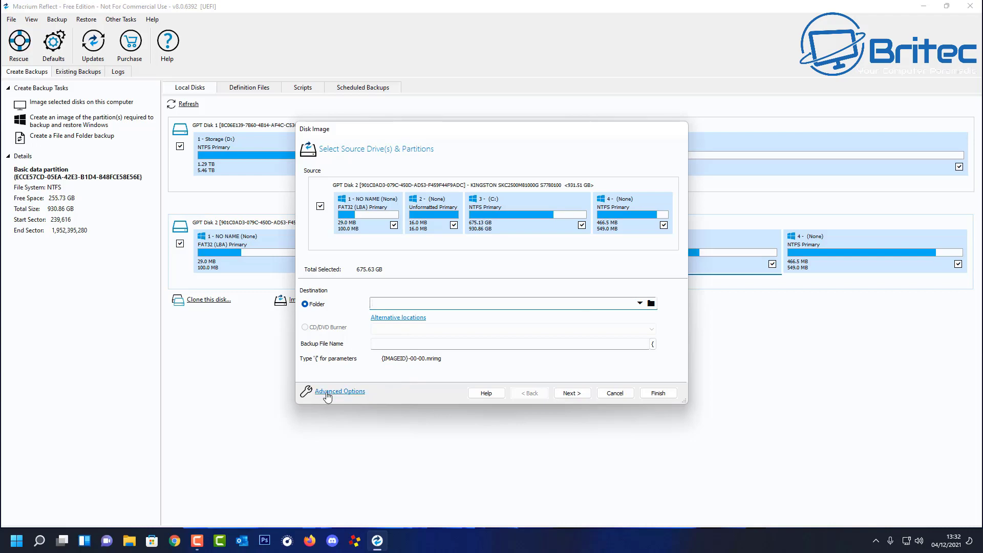
pyautogui.click(326, 393)
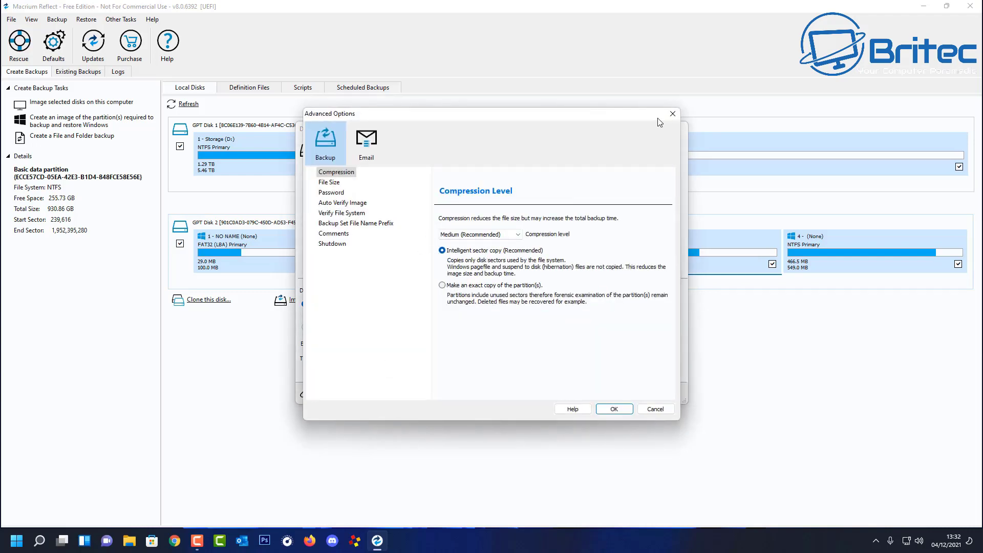
pyautogui.click(673, 114)
pyautogui.click(615, 393)
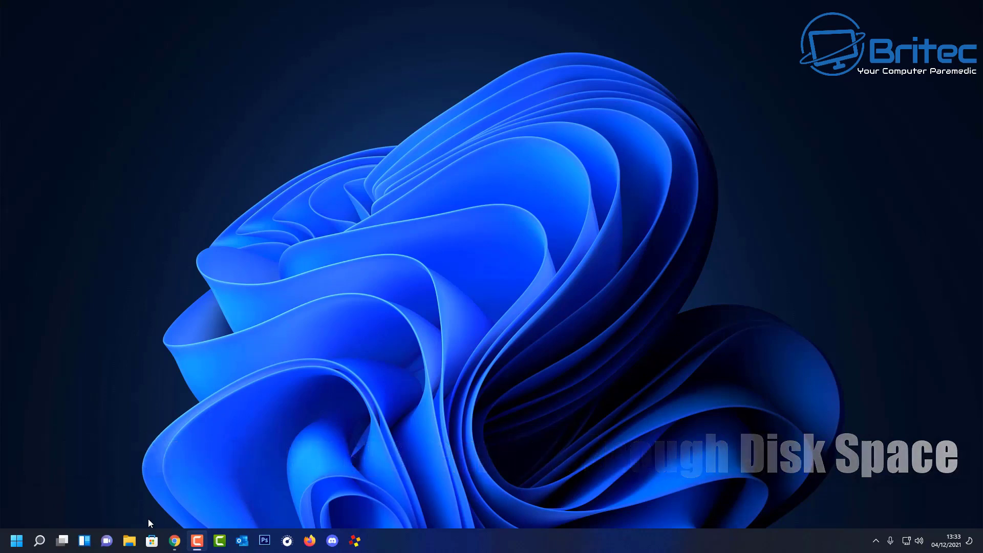
# Check the free space on Local Disk (C:) under This PC in File Explorer and close the window.
pyautogui.click(129, 541)
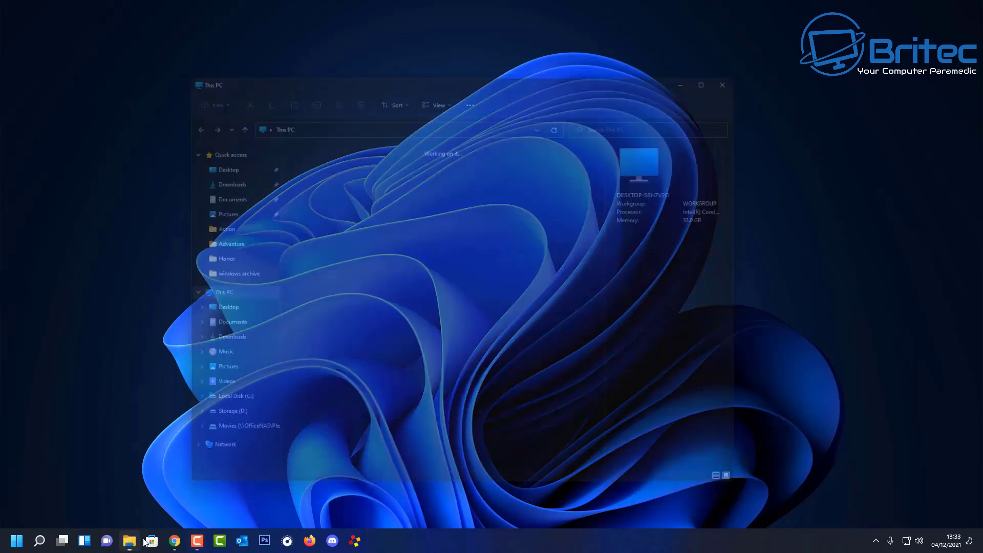
pyautogui.moveTo(445, 71); pyautogui.dragTo(464, 59)
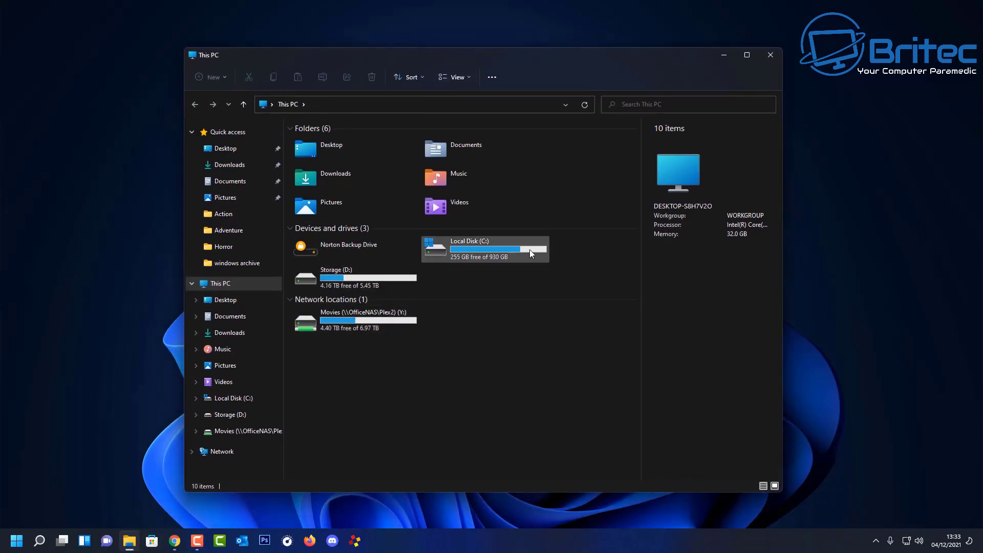
pyautogui.moveTo(533, 251)
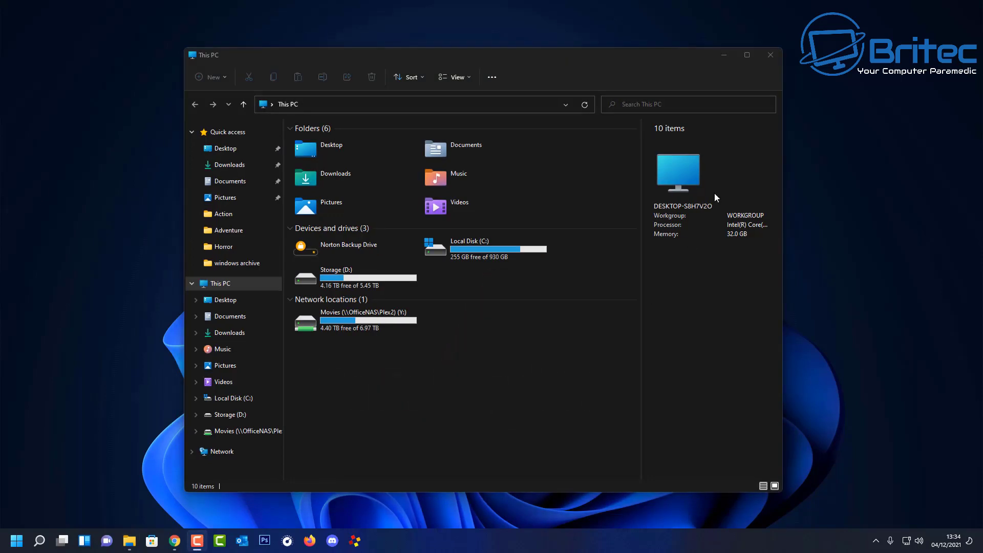
pyautogui.click(770, 54)
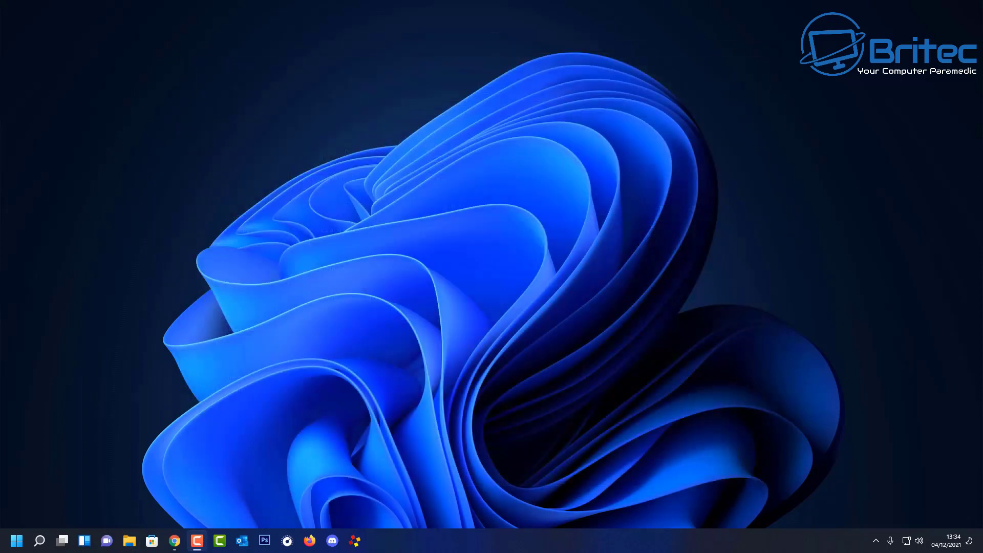
# Open the Temporary files list for Local Disk (C:) in the Windows Storage settings.
pyautogui.click(21, 542)
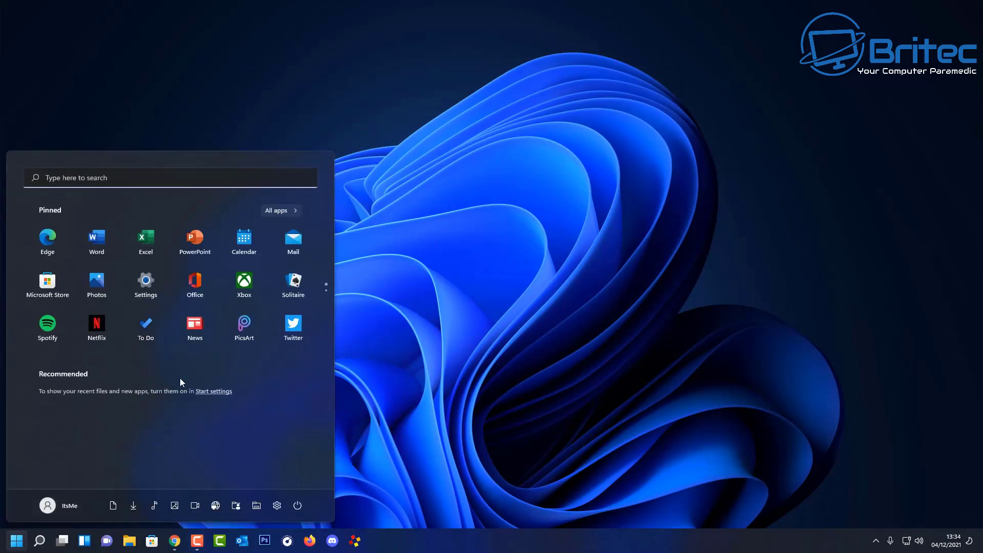
pyautogui.click(145, 277)
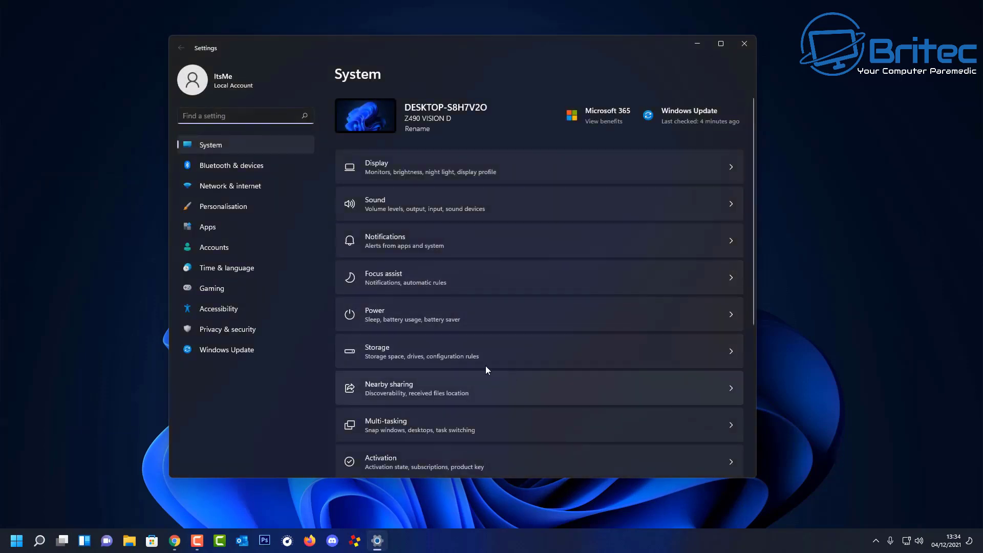
pyautogui.click(413, 352)
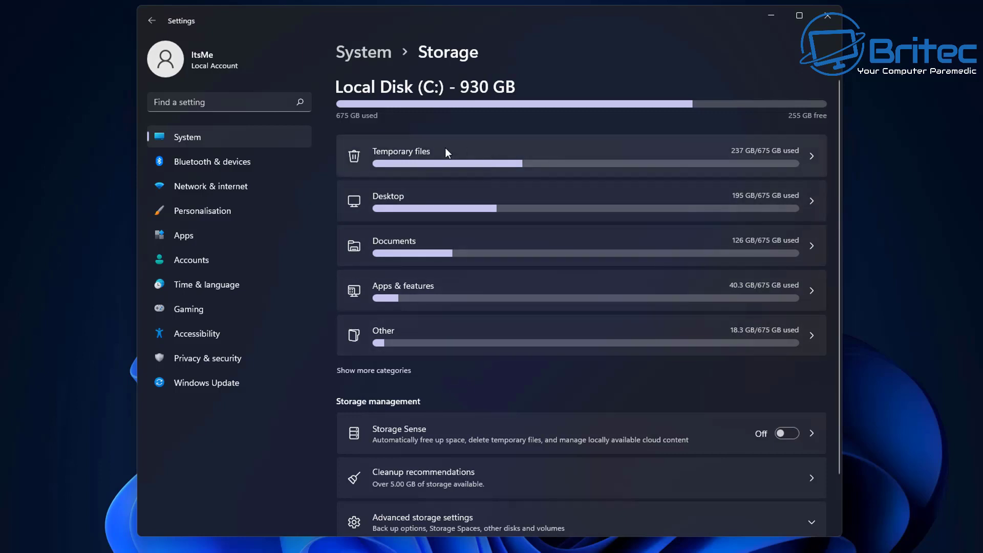
pyautogui.click(367, 151)
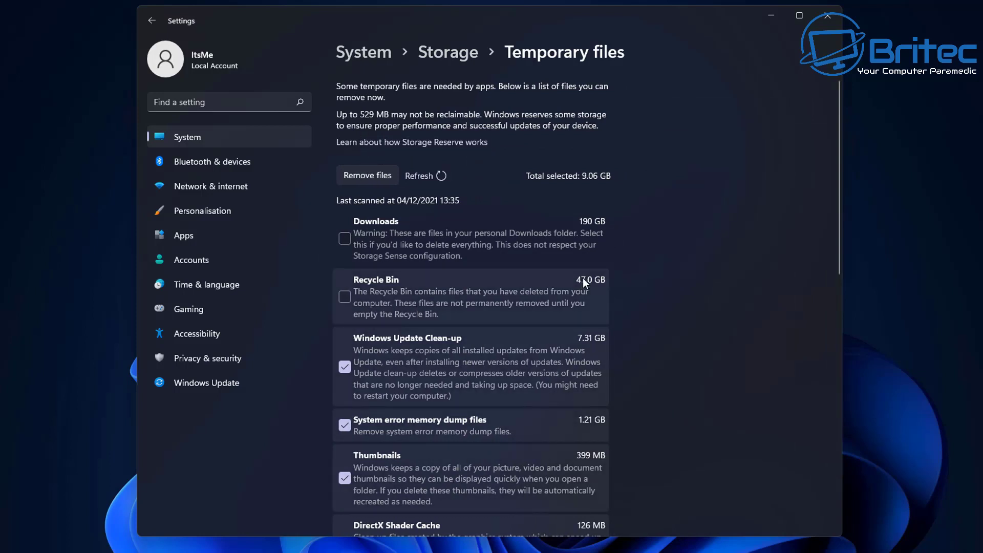
# Add Recycle Bin and Downloads to the temporary files selected for cleanup, review the full list, and permanently remove the selected files.
pyautogui.click(345, 298)
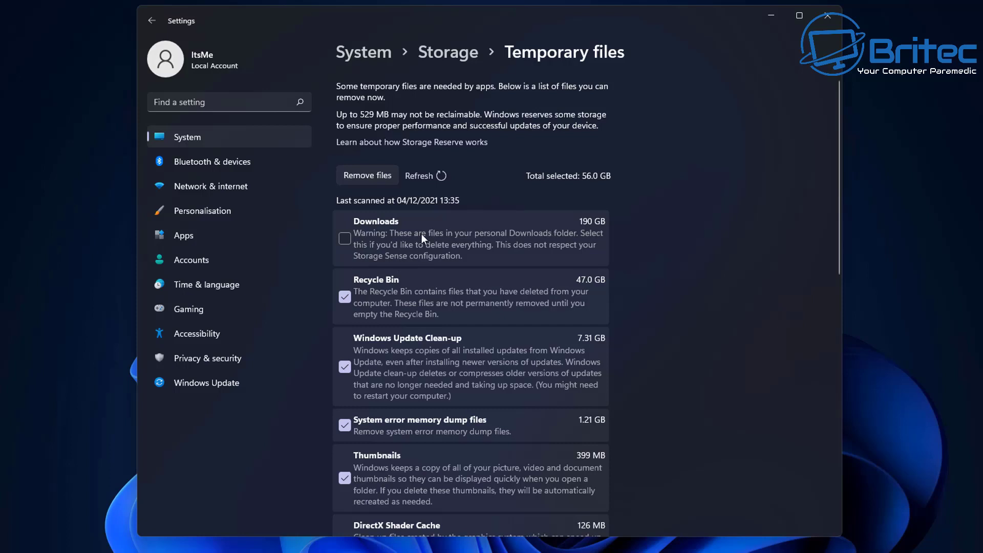
pyautogui.click(345, 238)
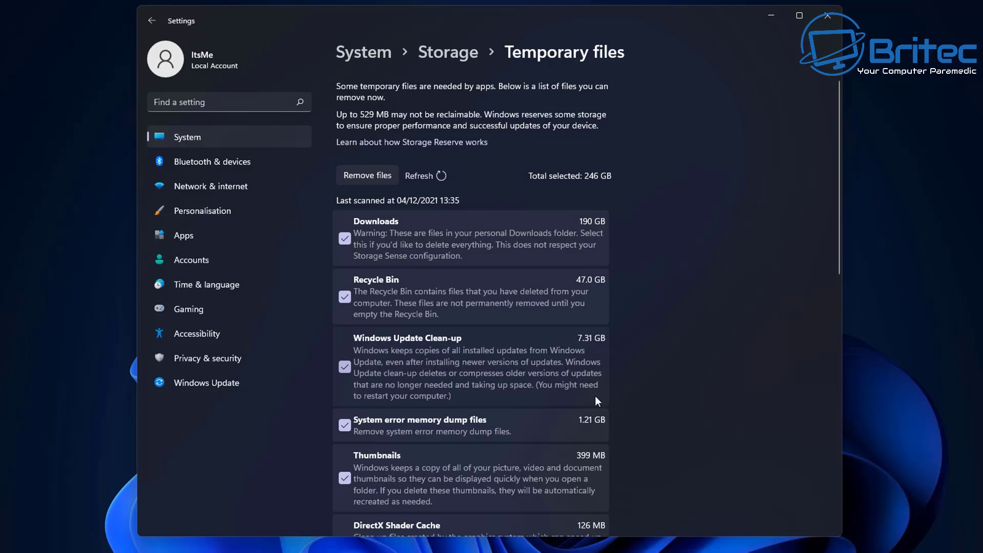
pyautogui.scroll(-2, 582, 454)
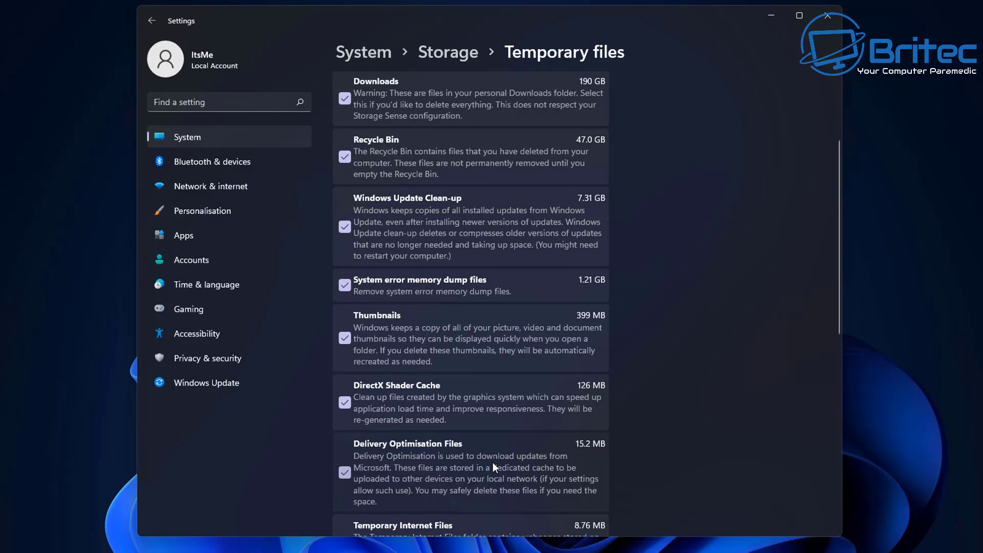
pyautogui.scroll(-1, 492, 463)
pyautogui.scroll(-3, 493, 462)
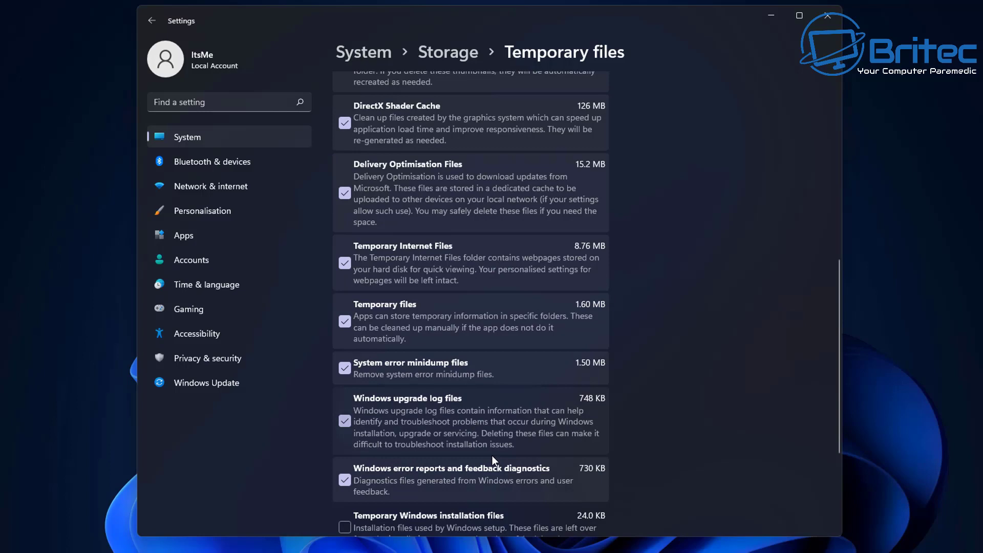
pyautogui.scroll(-2, 493, 459)
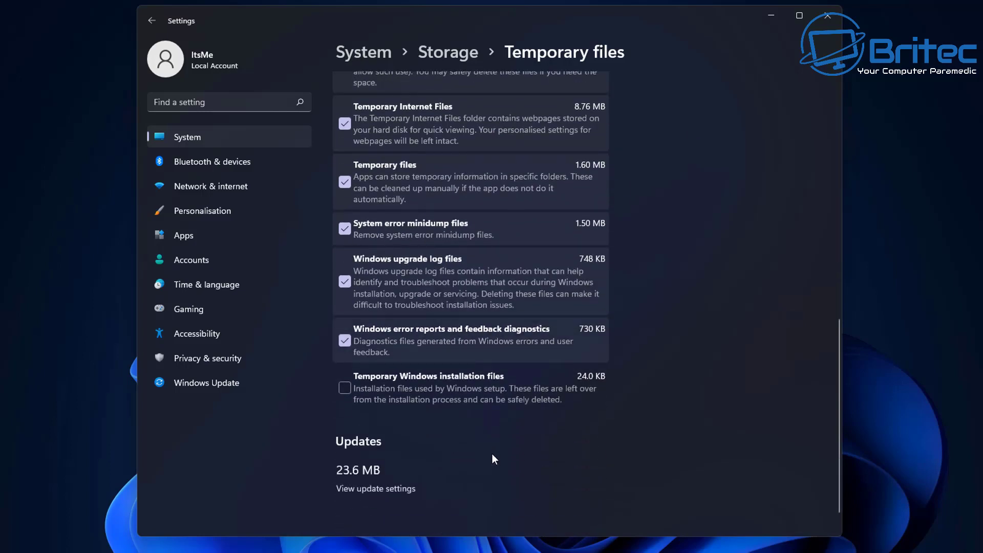
pyautogui.scroll(8, 492, 452)
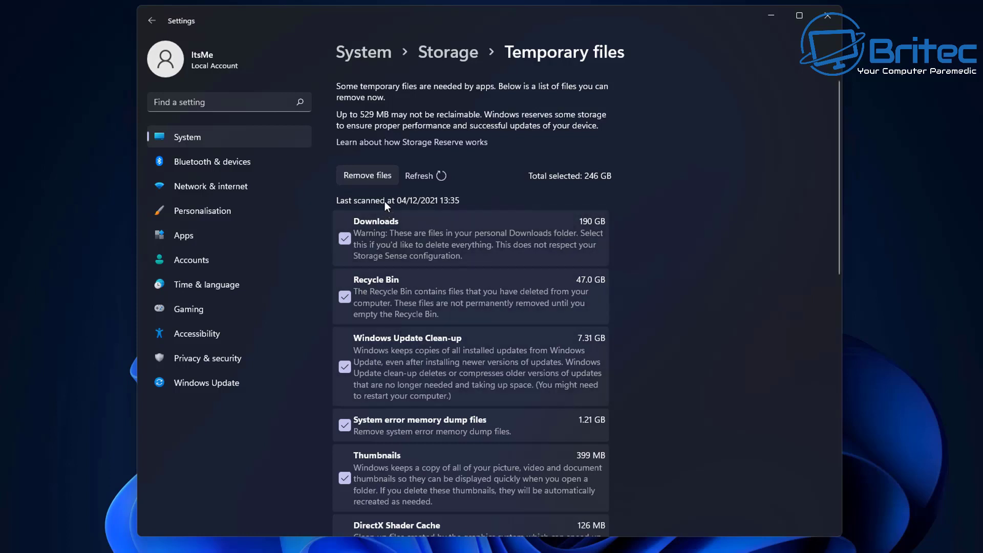
pyautogui.click(367, 175)
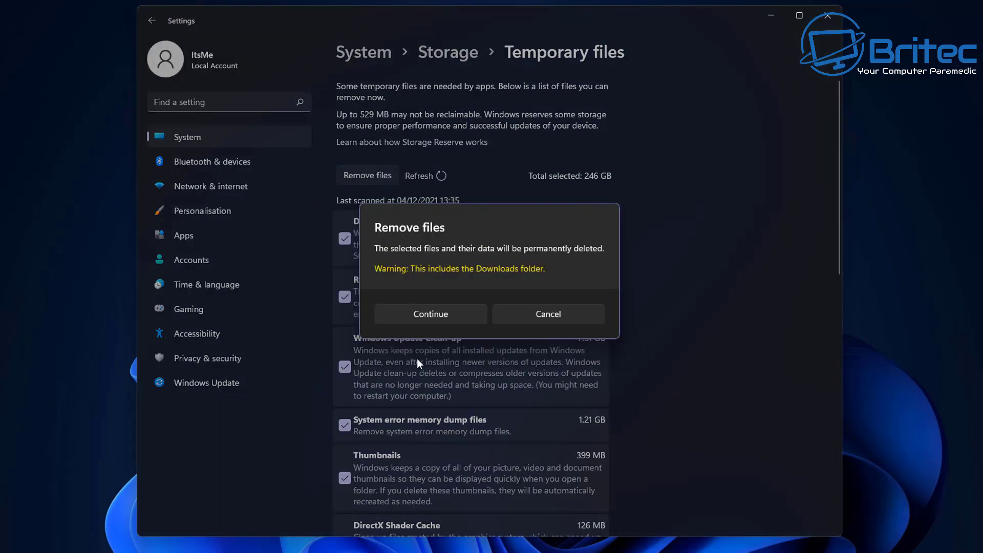
pyautogui.click(441, 317)
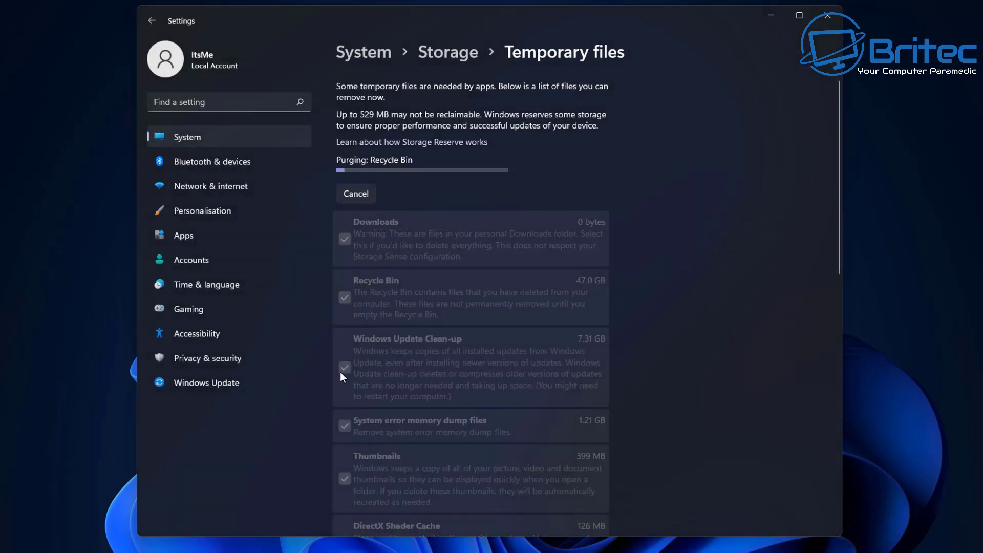
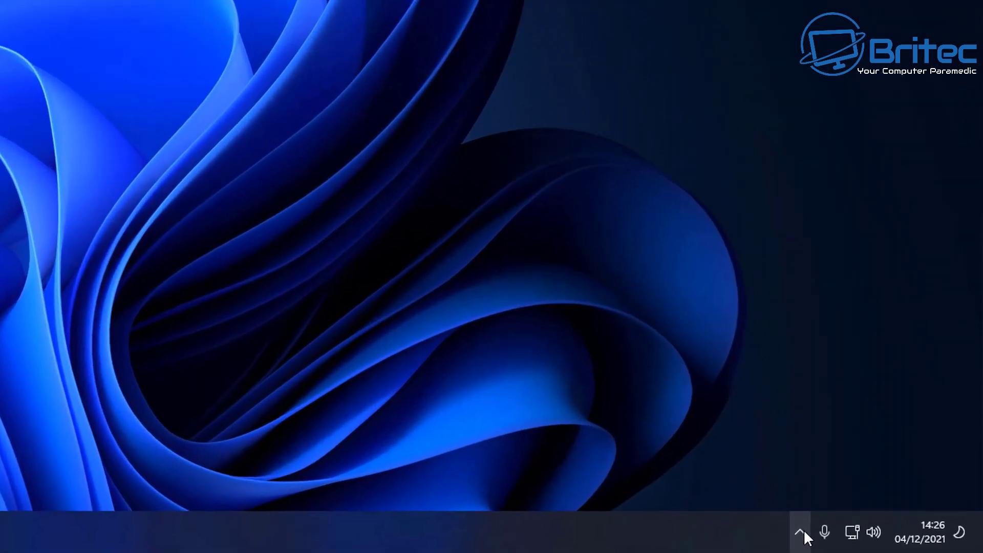
# Open Norton Security from the hidden background apps, review its protection status, and close the window.
pyautogui.click(802, 533)
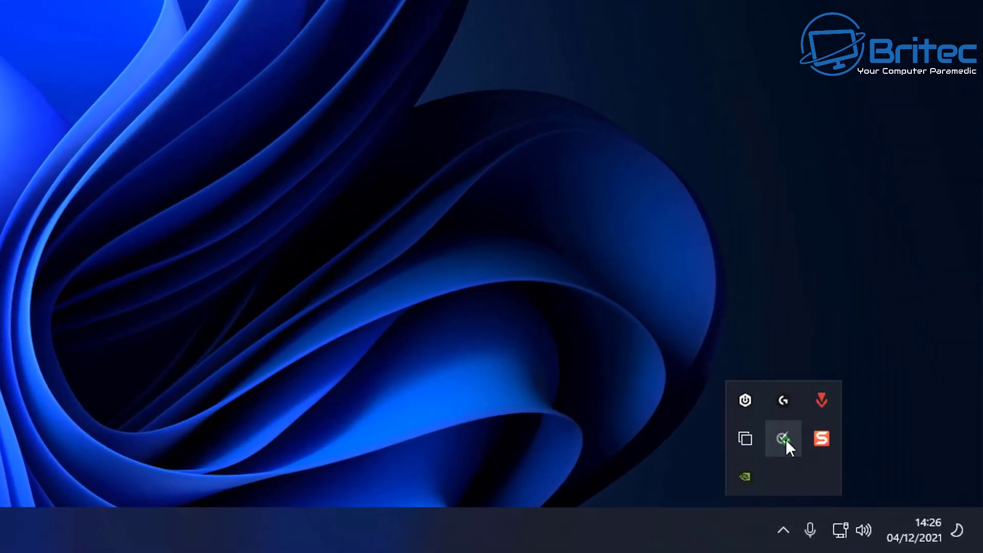
pyautogui.click(784, 439)
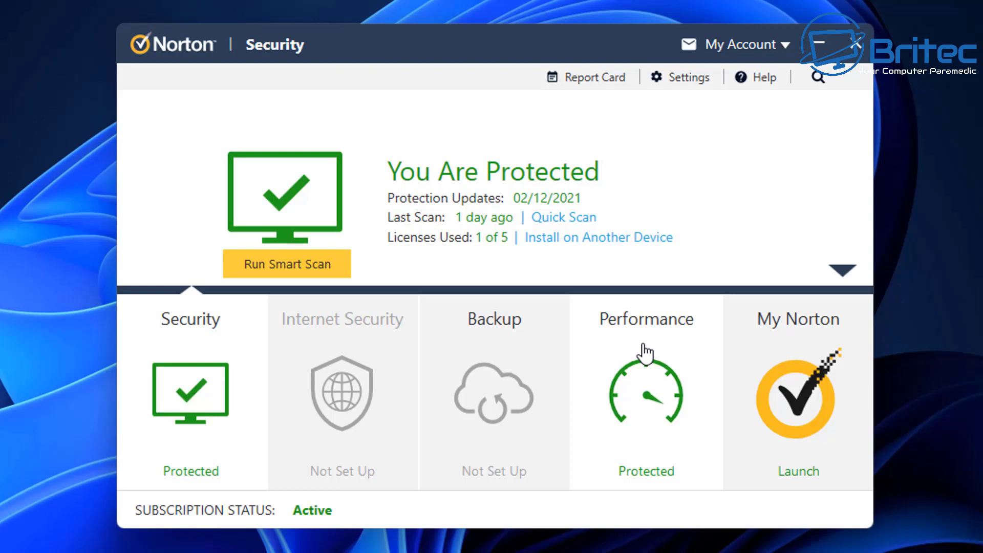
pyautogui.click(863, 43)
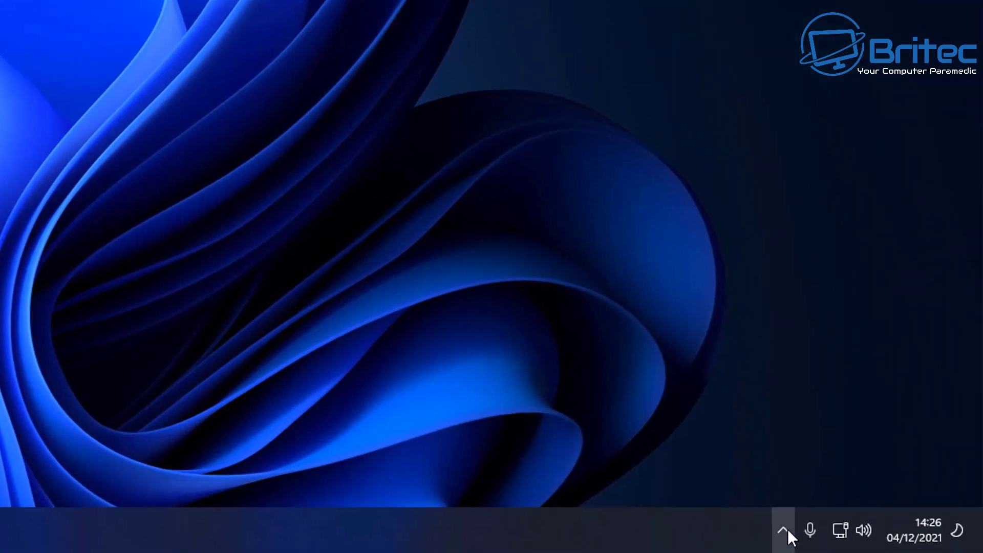
# Request disabling of Norton's Auto-Protect and choose Permanently as the duration.
pyautogui.click(785, 530)
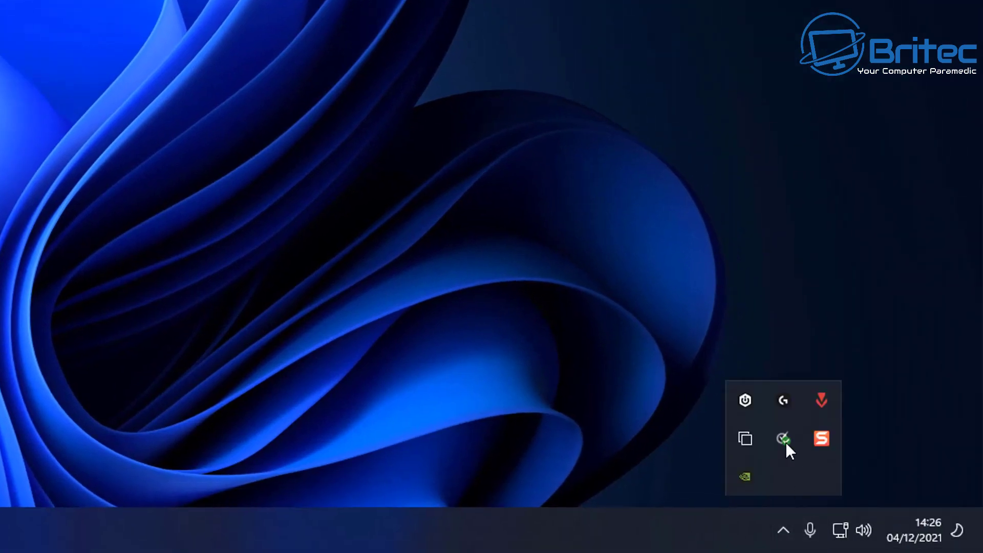
pyautogui.rightClick(782, 435)
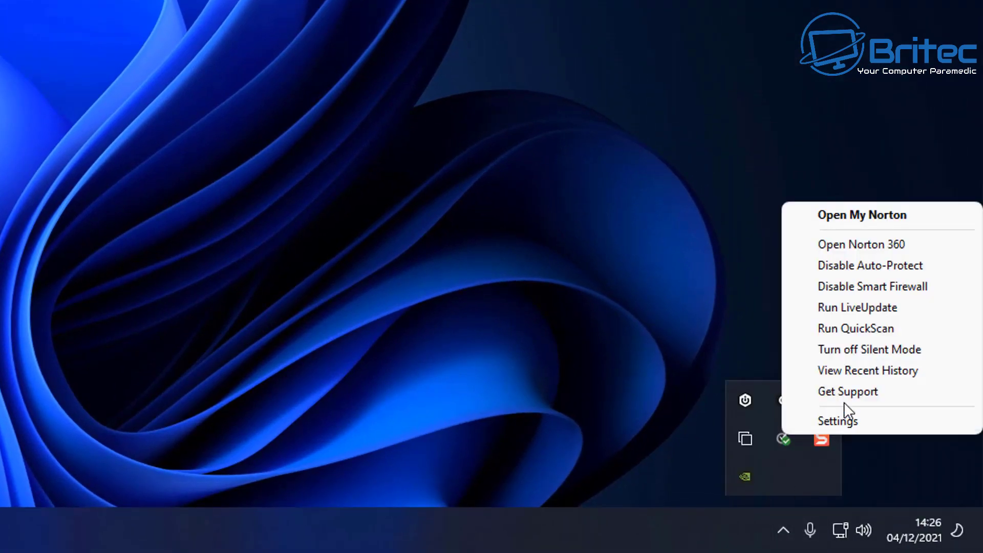
pyautogui.click(895, 265)
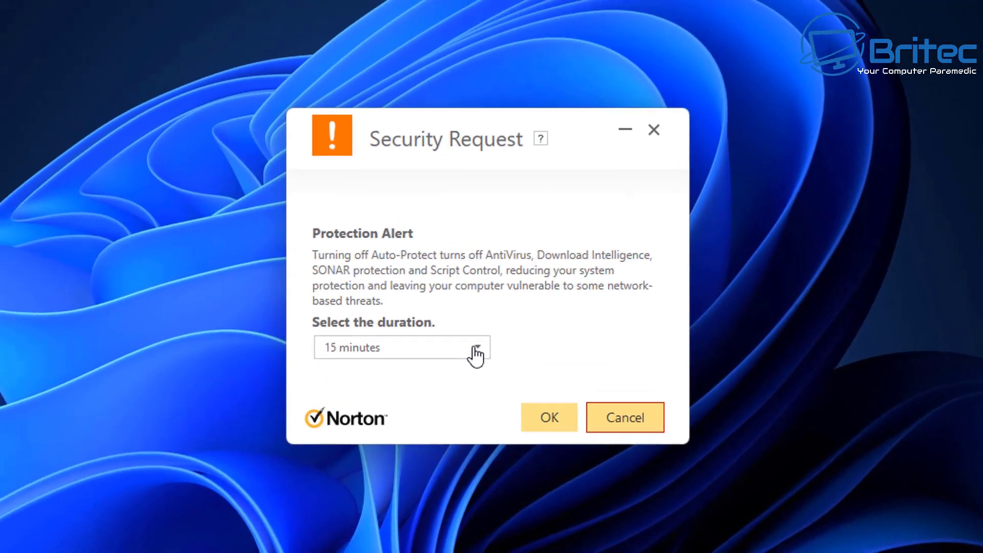
pyautogui.click(474, 348)
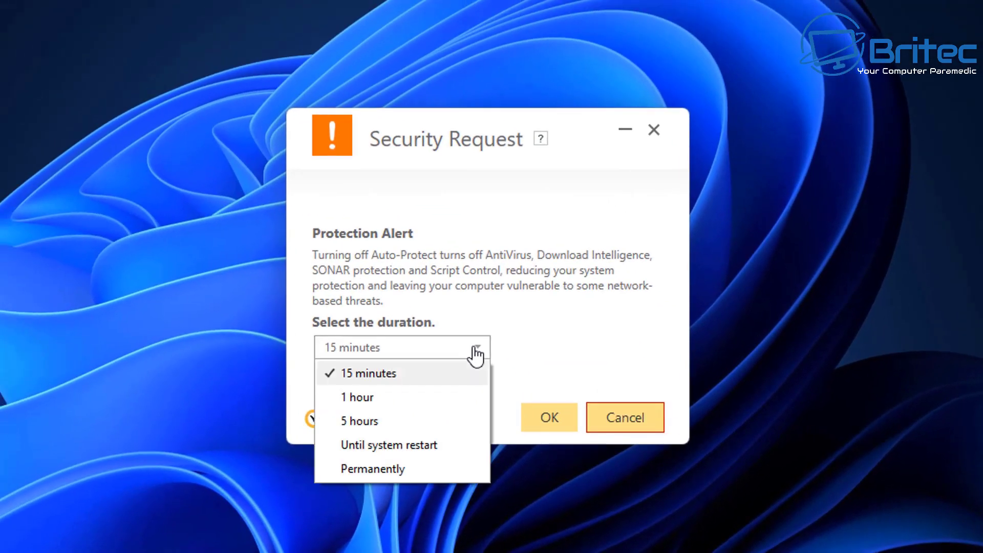
pyautogui.click(394, 470)
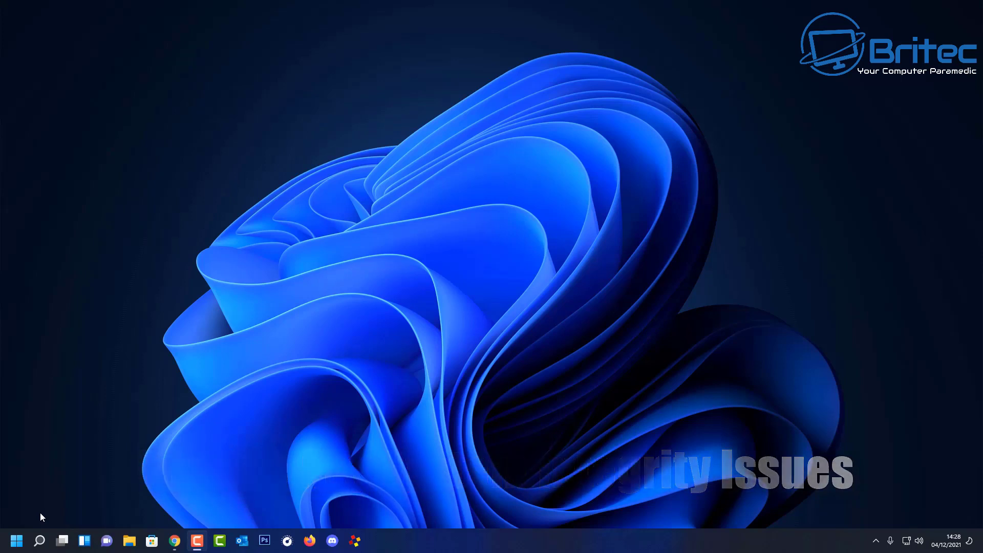
# Search Windows for cmd and run Command Prompt as administrator.
pyautogui.click(39, 541)
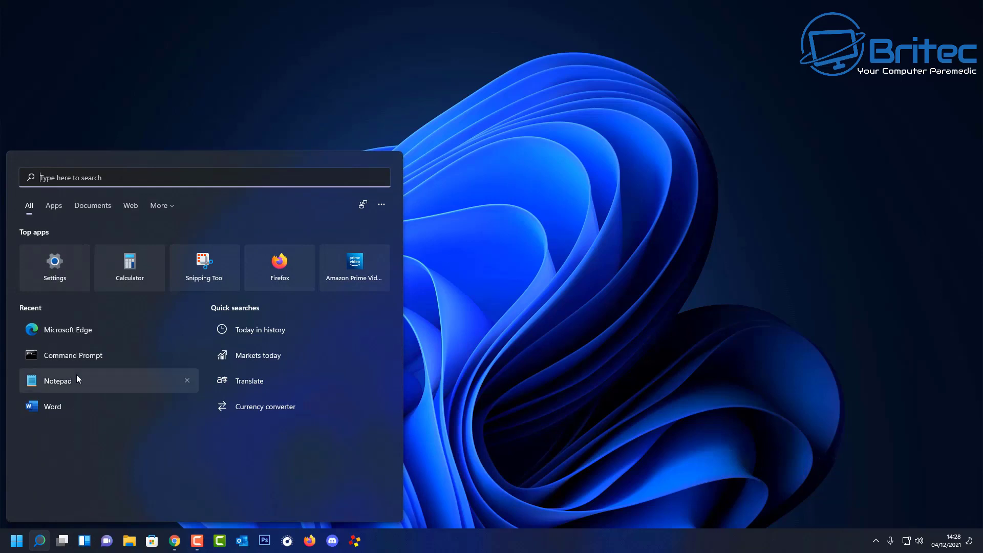
pyautogui.rightClick(65, 351)
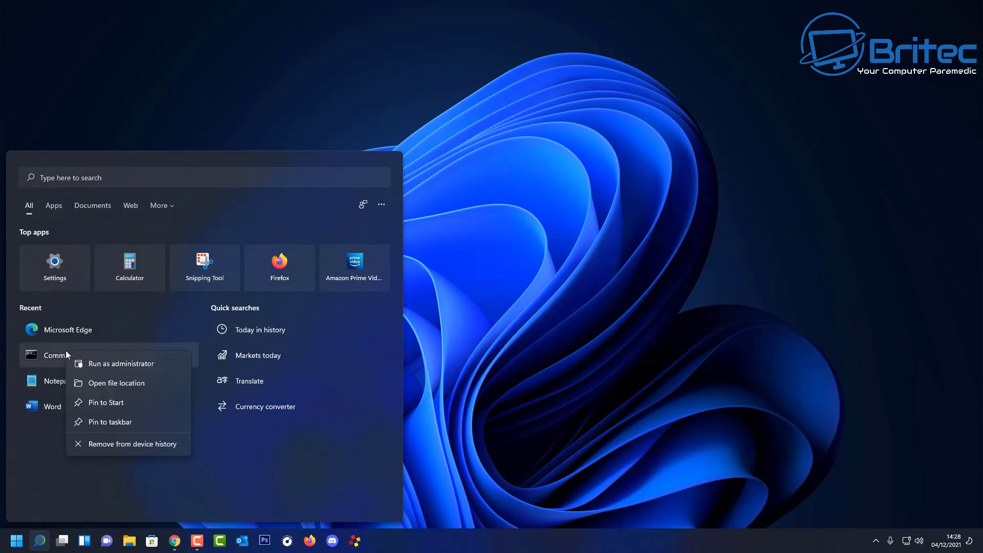
pyautogui.click(69, 177)
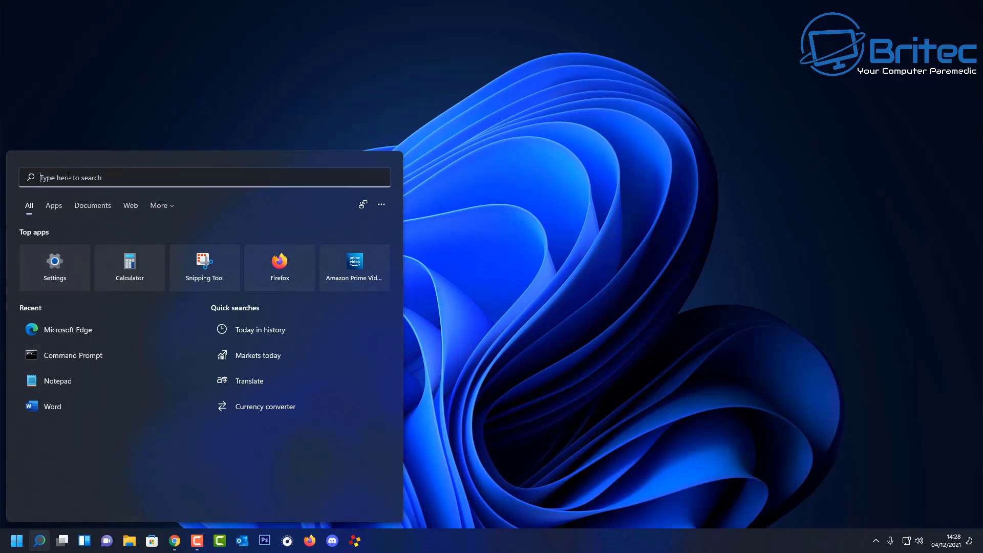
pyautogui.write('cmd')
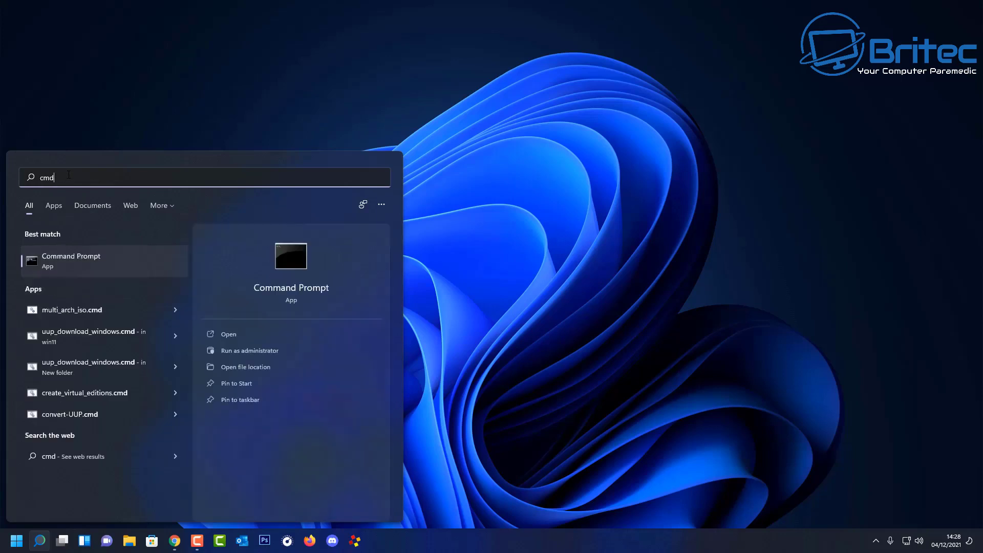
pyautogui.click(252, 351)
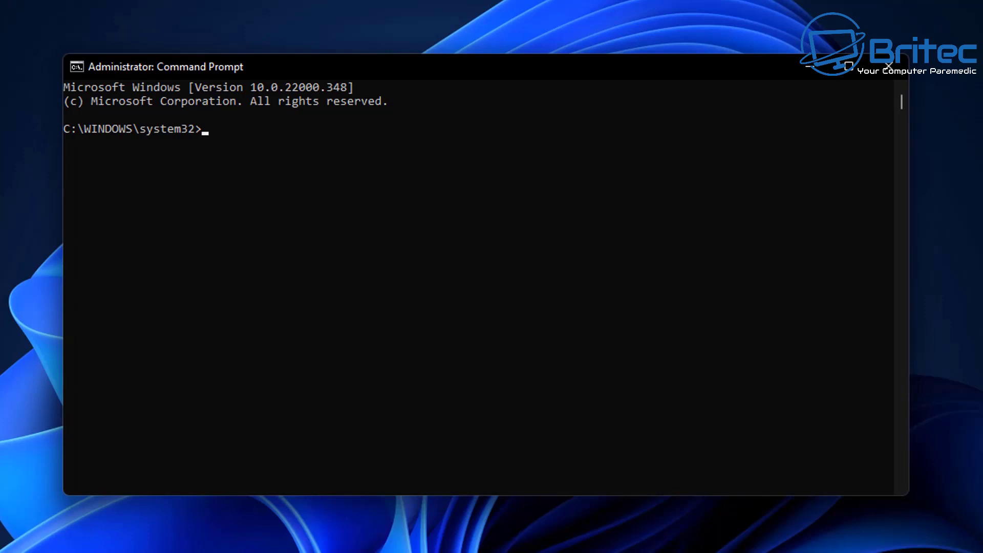
# Check the Windows image for corruption by running dism /online /cleanup-image /checkhealth.
pyautogui.click(352, 259)
pyautogui.write('dism ')
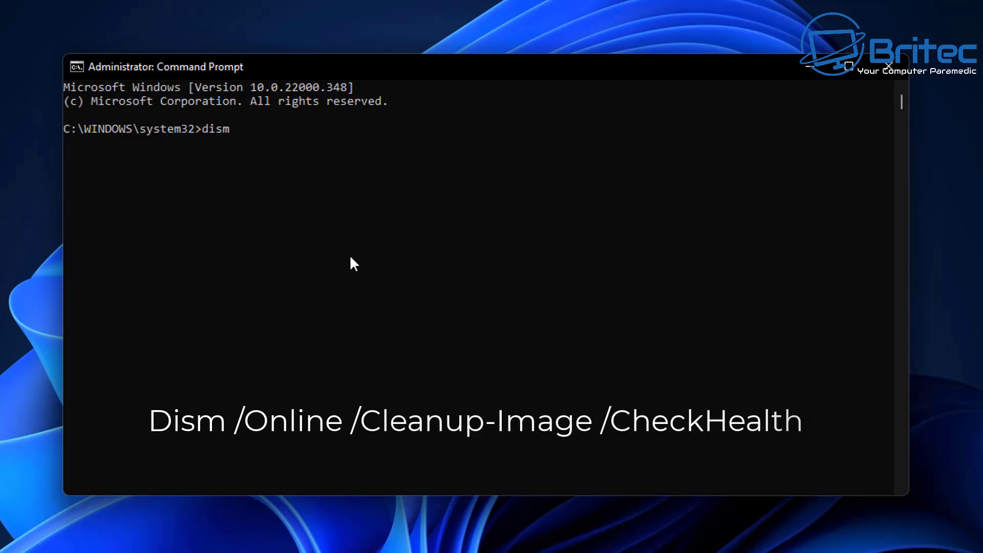
pyautogui.write('/online ')
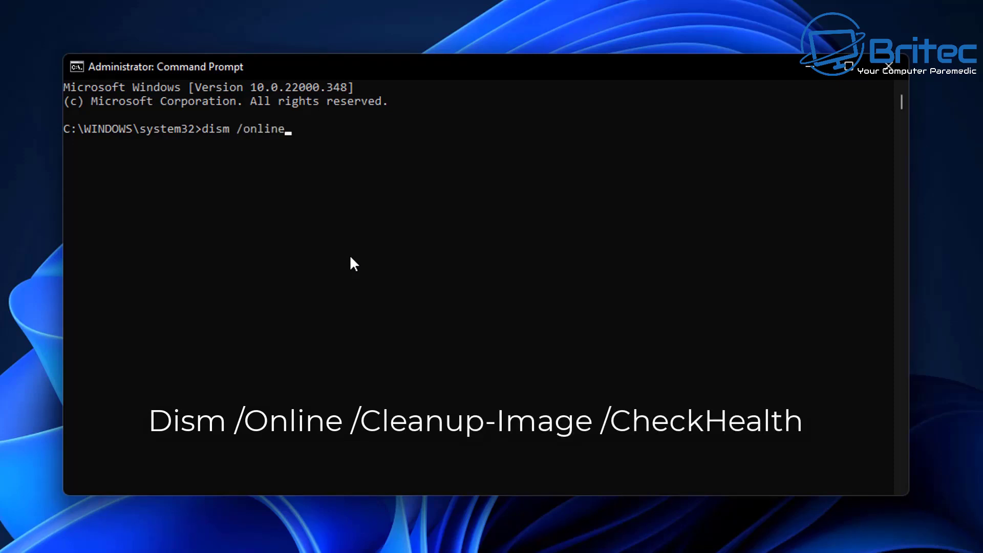
pyautogui.write('/cleanup-image')
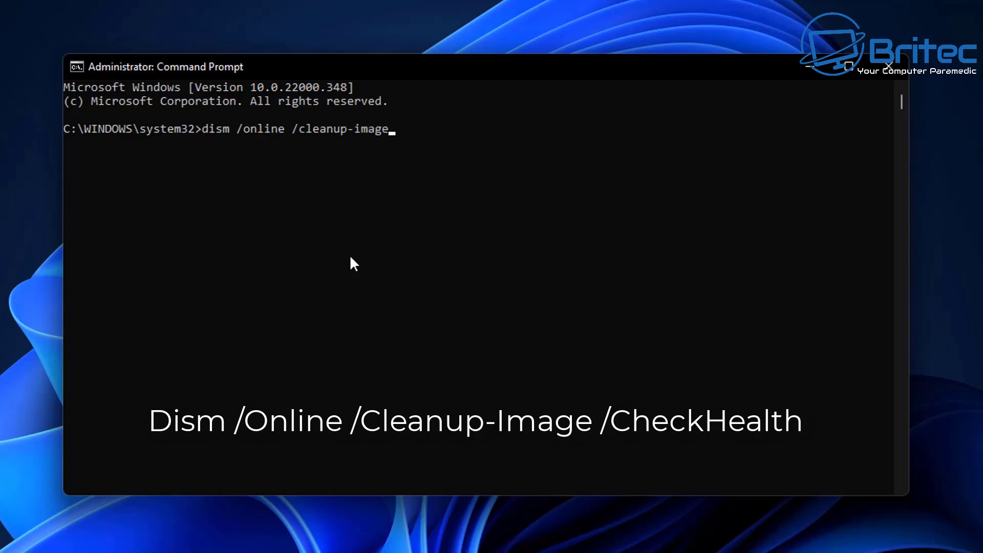
pyautogui.write(' /checkhe')
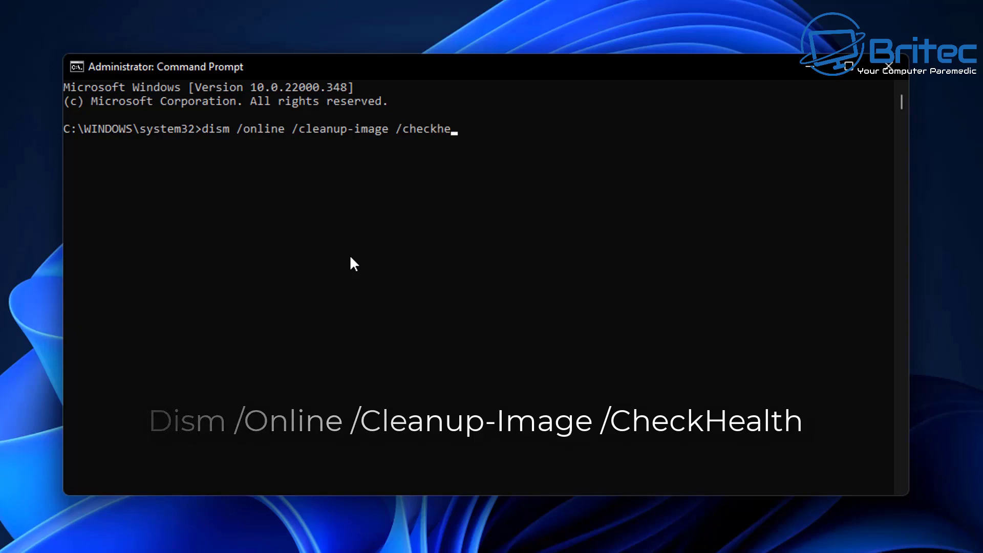
pyautogui.write('alth')
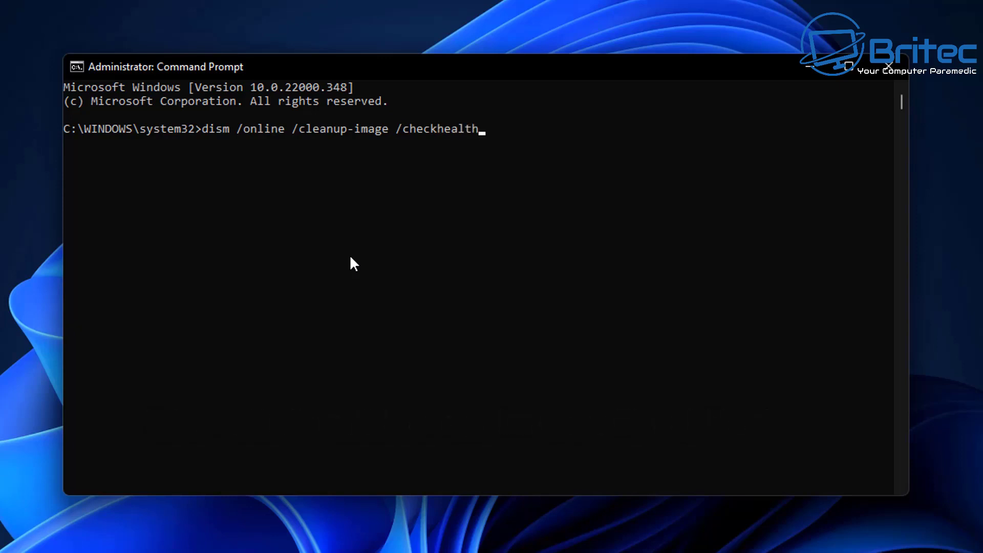
pyautogui.press('Return')
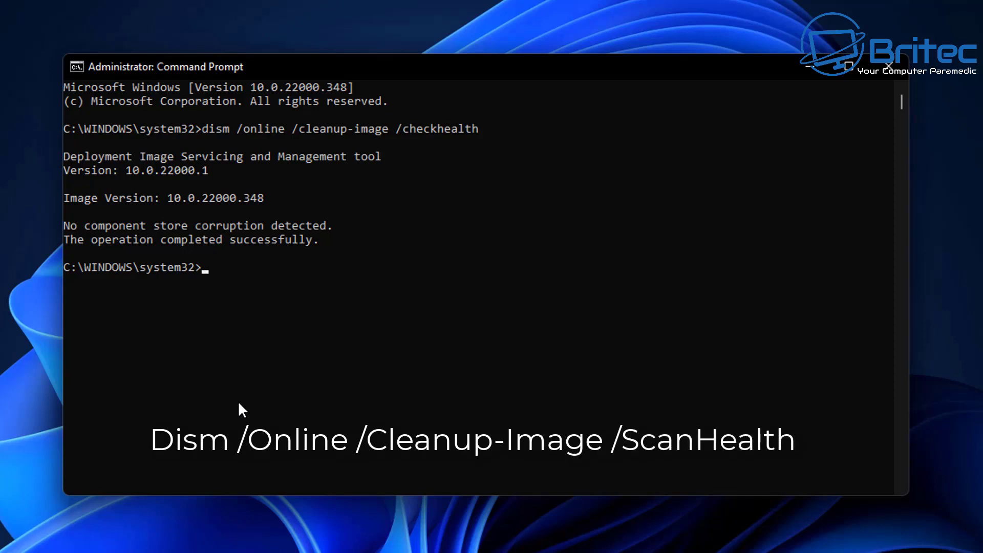
# Scan the component store by running dism /online /cleanup-image /scanhealth, and close Command Prompt once it completes.
pyautogui.press('Up')
pyautogui.press('BackSpace')
pyautogui.press('BackSpace')
pyautogui.press('BackSpace')
pyautogui.press('BackSpace')
pyautogui.press('BackSpace')
pyautogui.press('BackSpace')
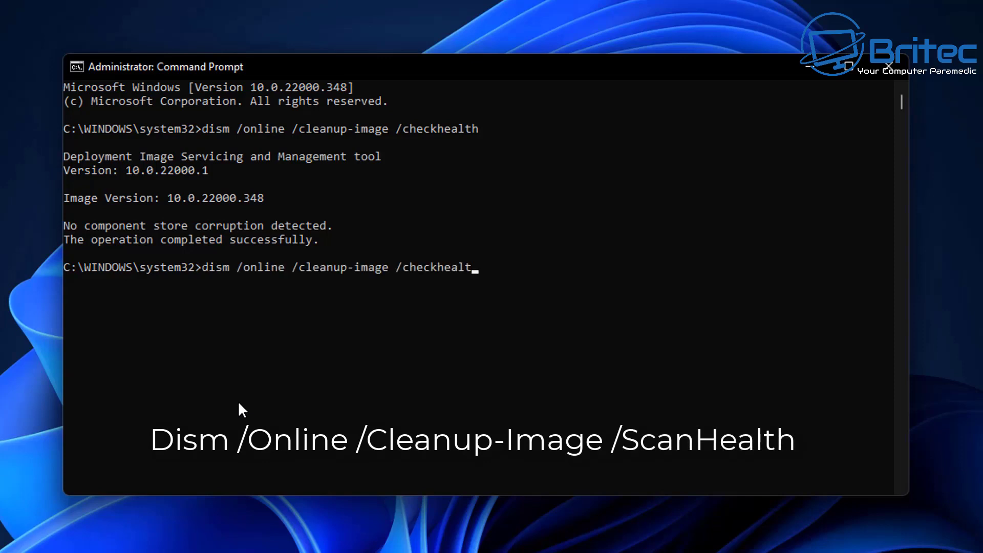
pyautogui.press('BackSpace')
pyautogui.press('BackSpace')
pyautogui.press('BackSpace')
pyautogui.press('BackSpace')
pyautogui.press('BackSpace')
pyautogui.write('scanhealth')
pyautogui.press('Return')
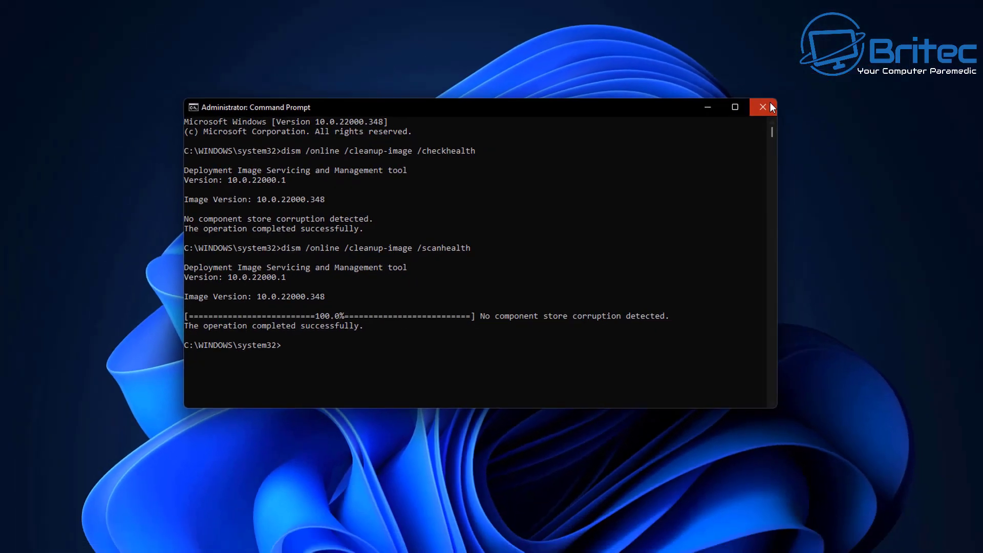
pyautogui.click(889, 67)
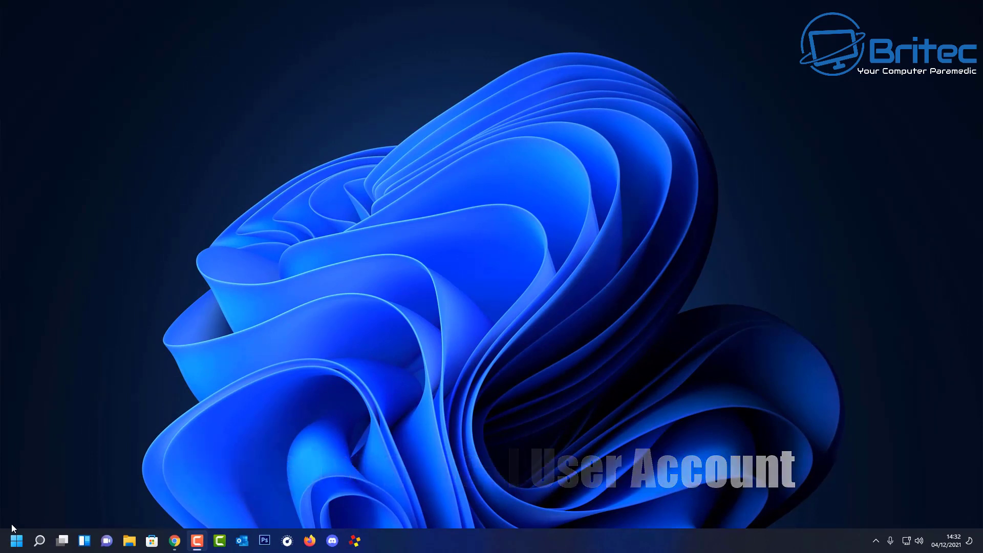
# Review the current account type and the Family & other users options in the Windows Accounts settings, and close Settings.
pyautogui.click(17, 541)
pyautogui.click(160, 278)
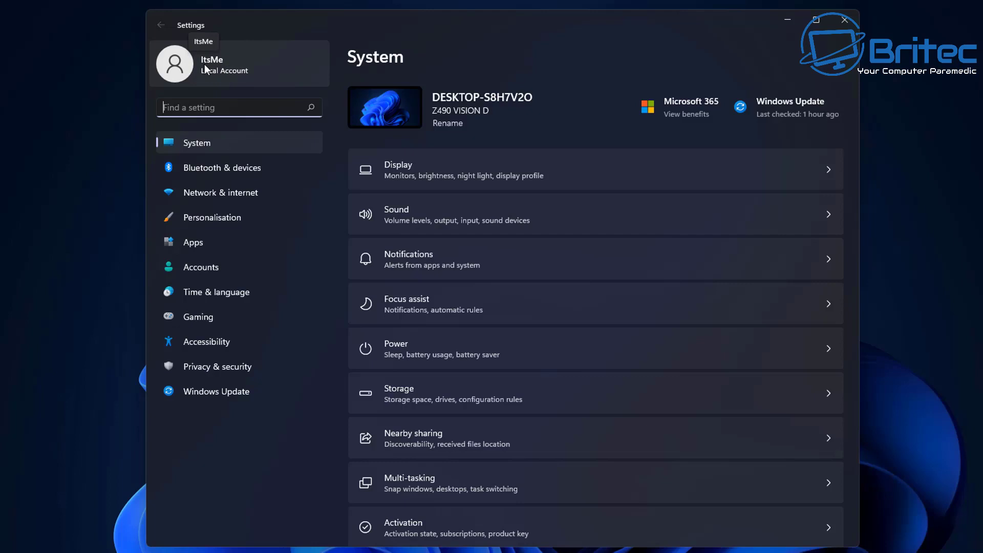
pyautogui.click(188, 268)
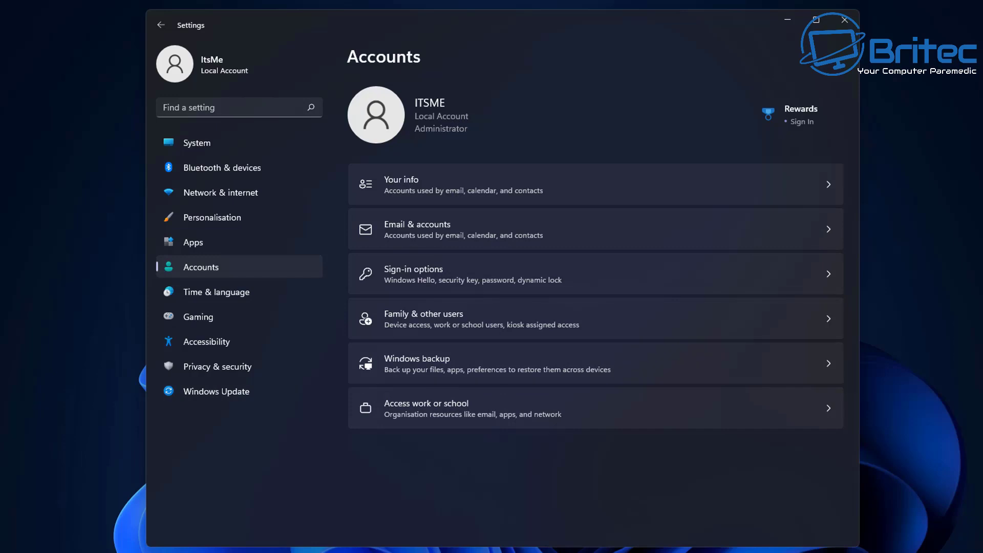
pyautogui.click(389, 317)
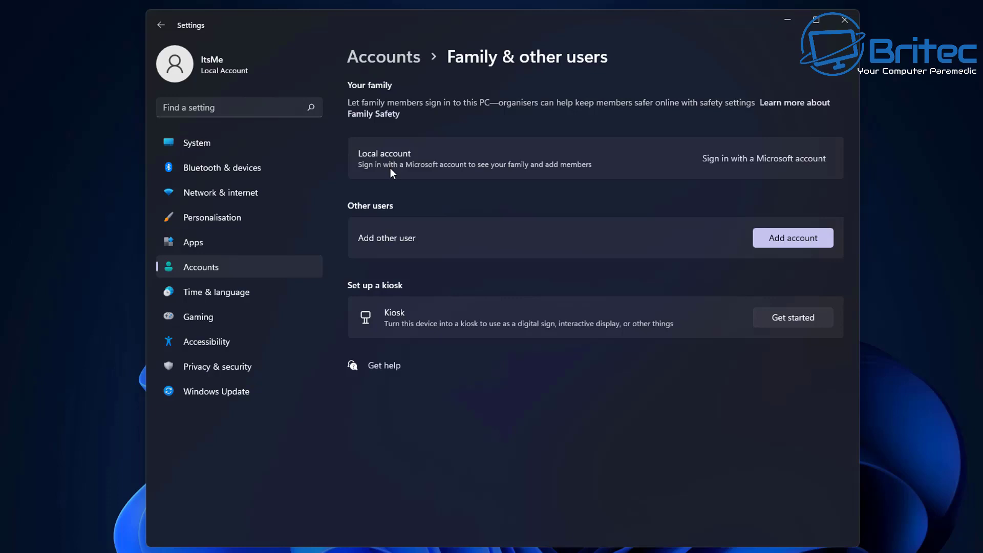
pyautogui.click(843, 23)
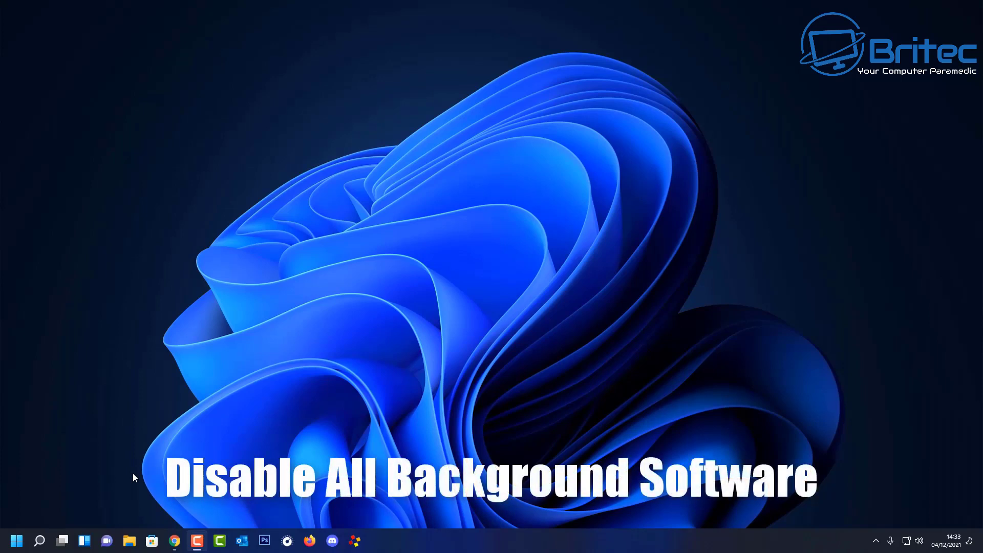
# Open the Startup apps list in the Windows Apps settings.
pyautogui.click(17, 541)
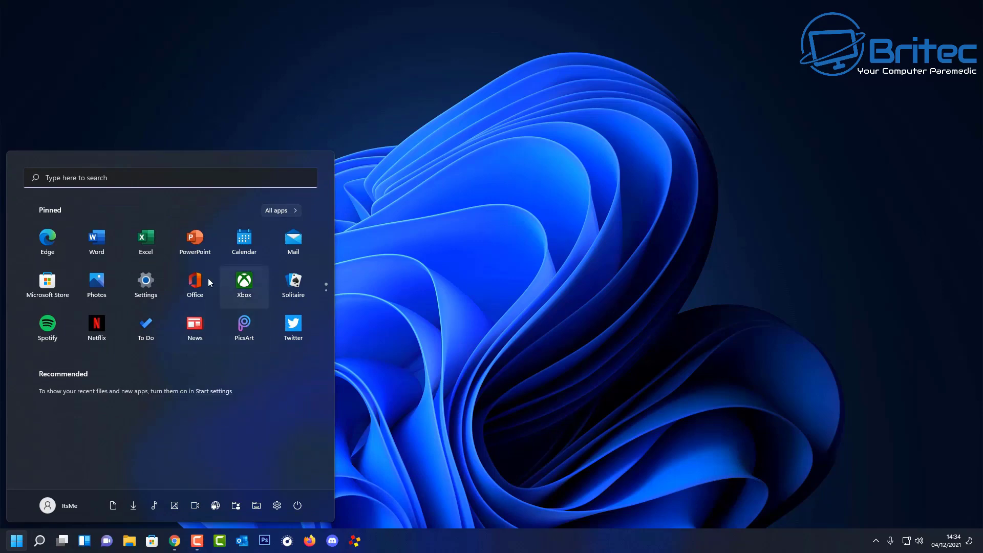
pyautogui.click(146, 281)
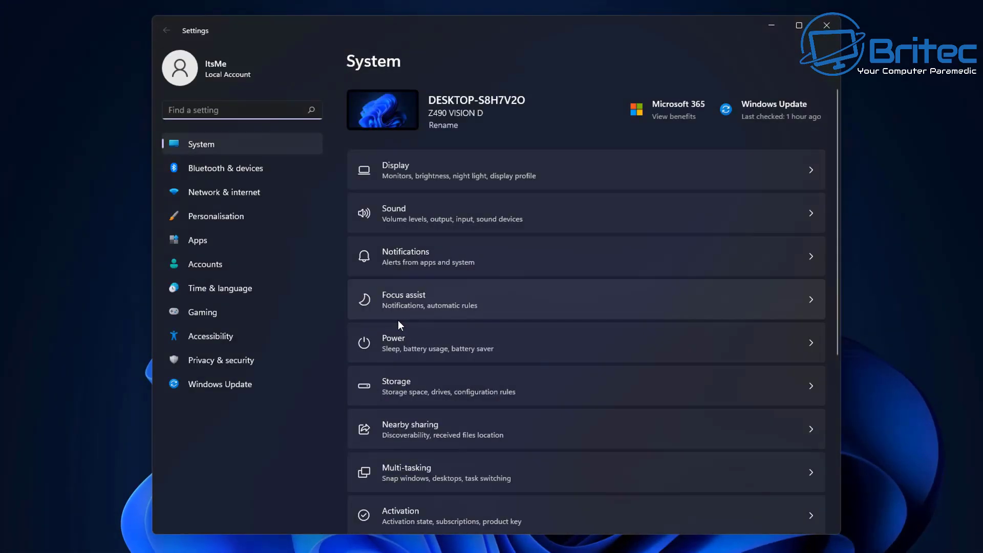
pyautogui.click(199, 243)
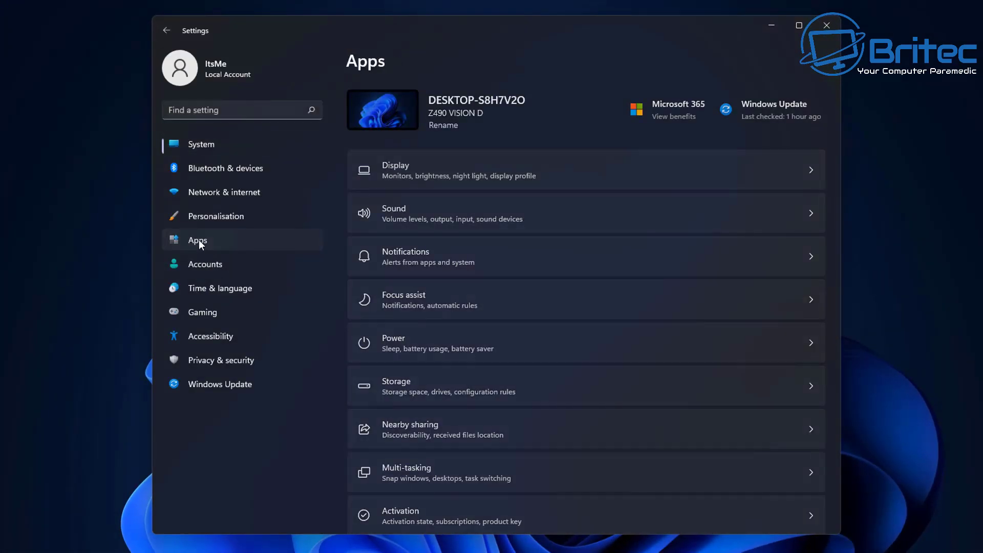
pyautogui.click(472, 373)
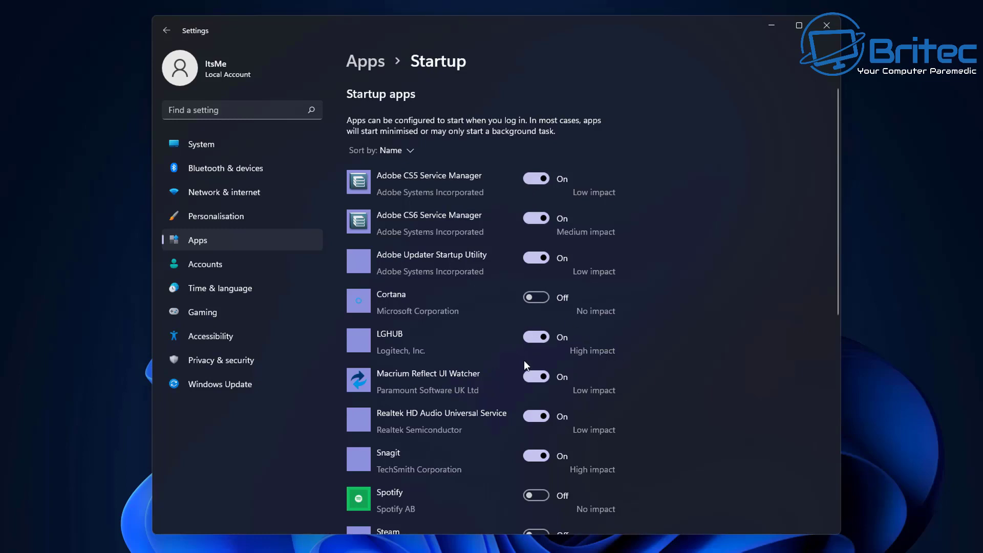
# Turn off Macrium Reflect UI Watcher and Vanguard tray notification in the startup apps, and review the rest of the list.
pyautogui.scroll(-2, 524, 360)
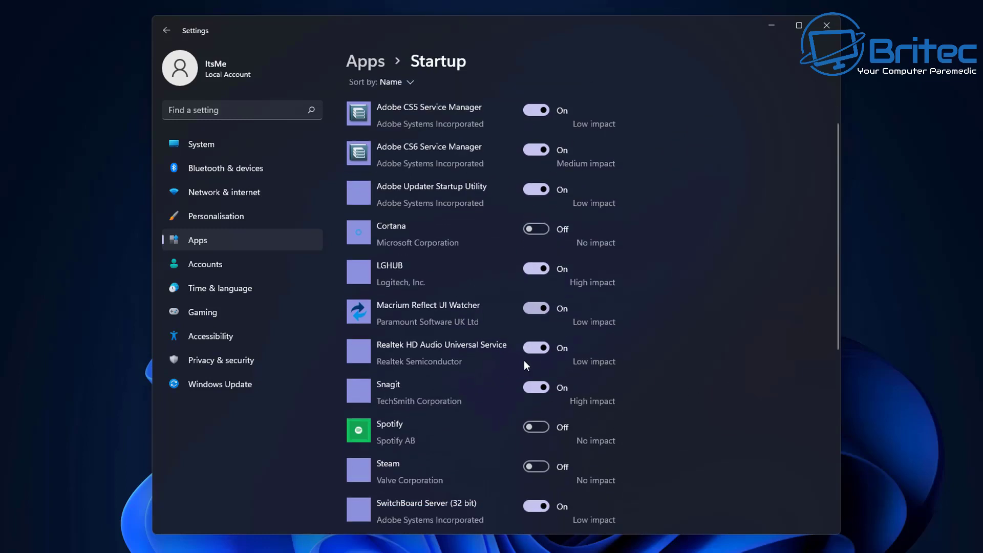
pyautogui.scroll(-2, 525, 362)
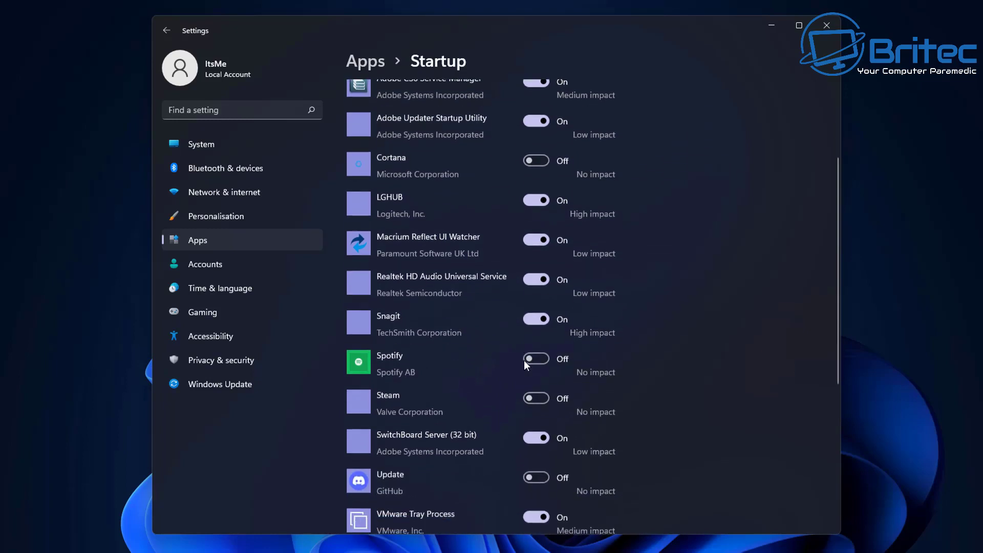
pyautogui.click(535, 240)
pyautogui.scroll(-2, 513, 368)
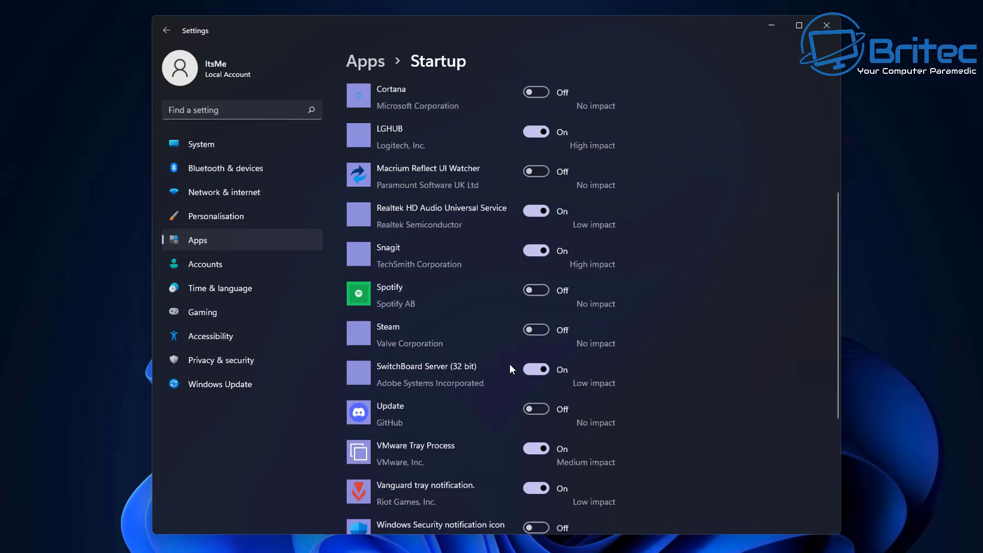
pyautogui.scroll(-4, 509, 364)
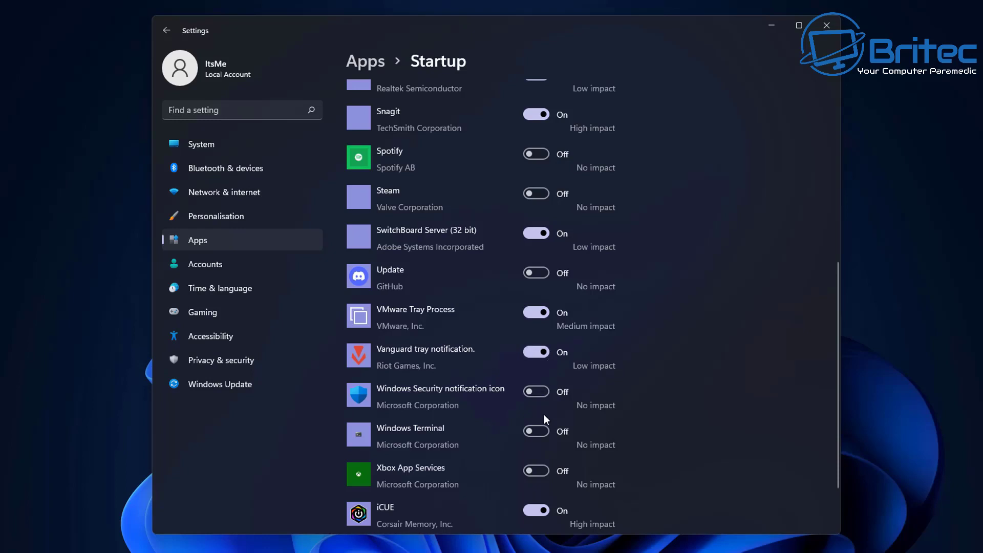
pyautogui.click(539, 353)
pyautogui.scroll(-3, 525, 410)
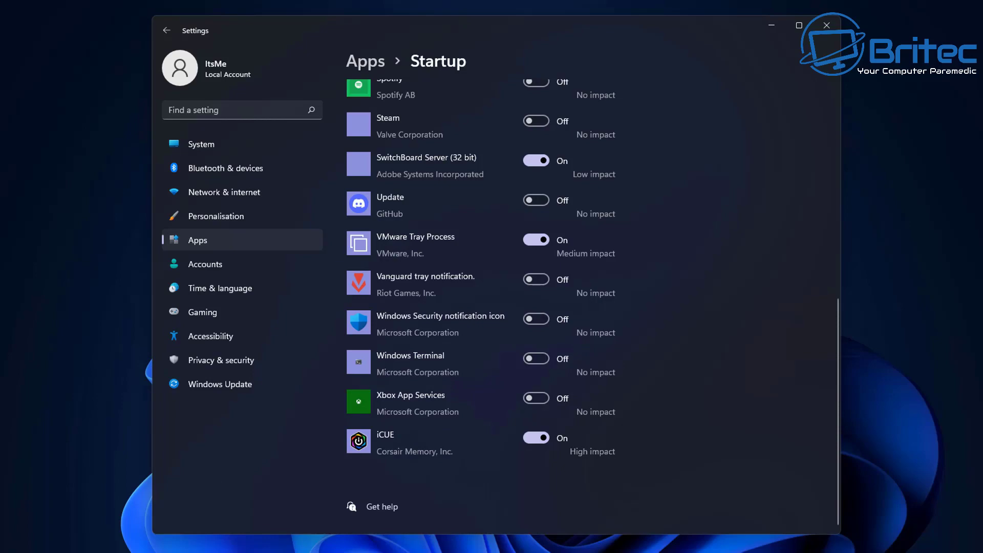
# Close the Settings window and open Device Manager.
pyautogui.click(827, 26)
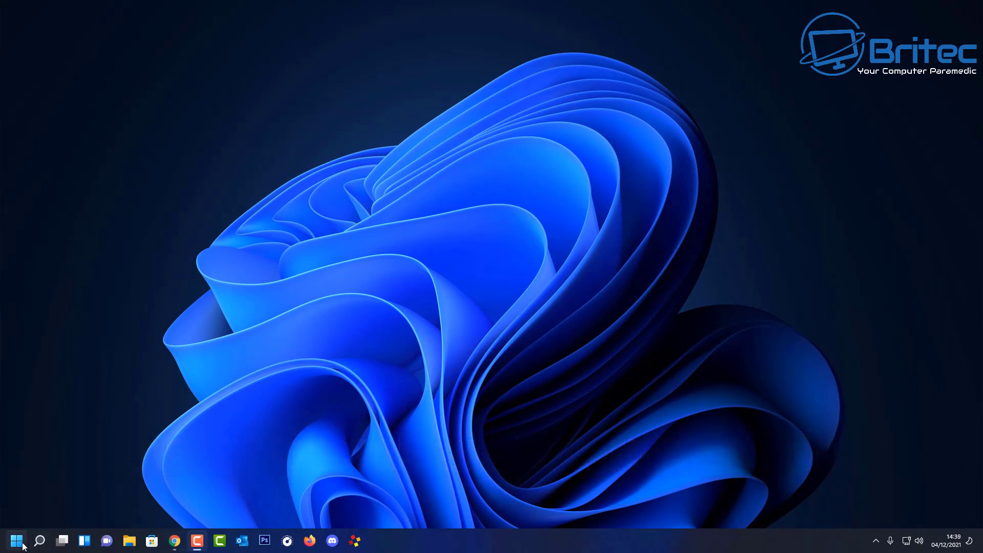
pyautogui.rightClick(22, 546)
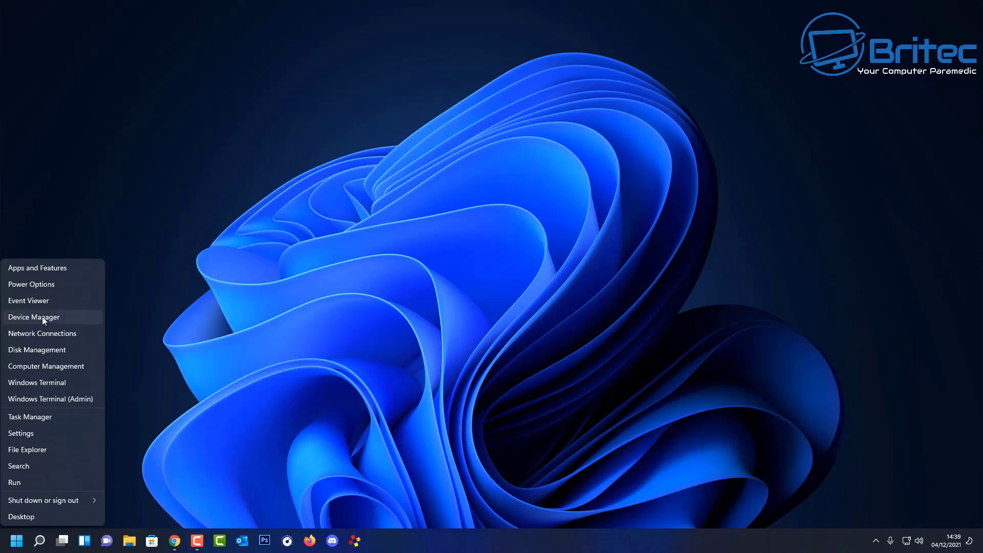
pyautogui.click(43, 318)
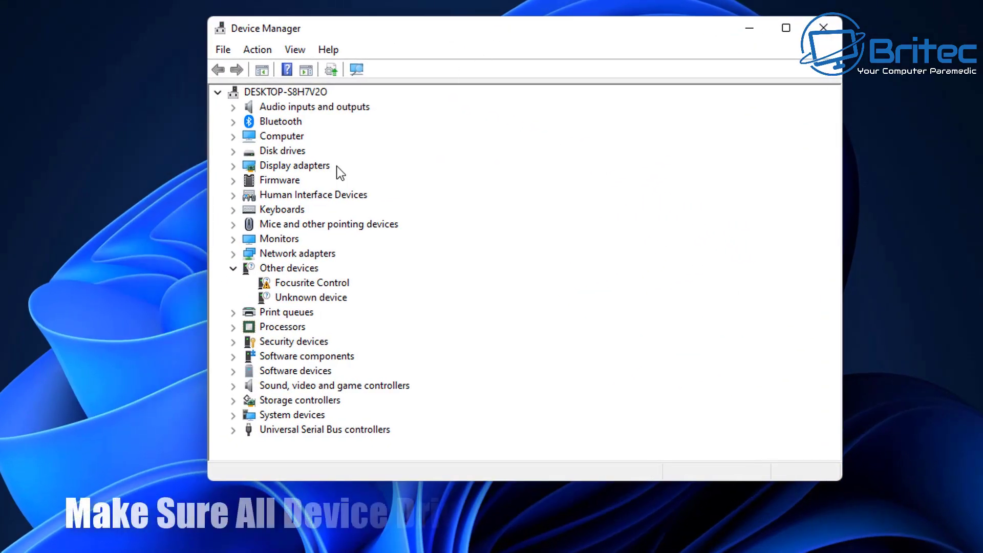
# Inspect the Focusrite Control and Unknown device entries under Other devices for driver problems, and collapse the category.
pyautogui.click(277, 285)
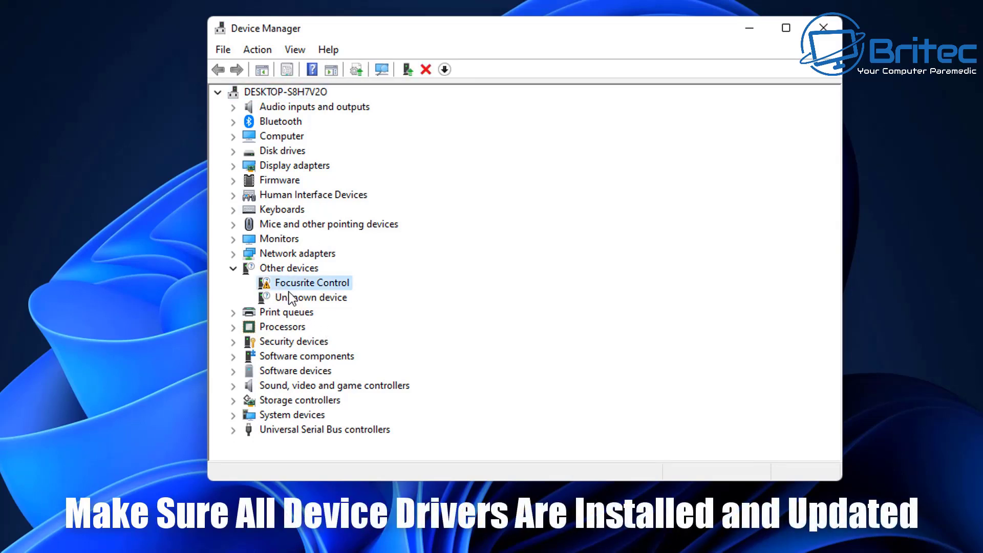
pyautogui.click(289, 296)
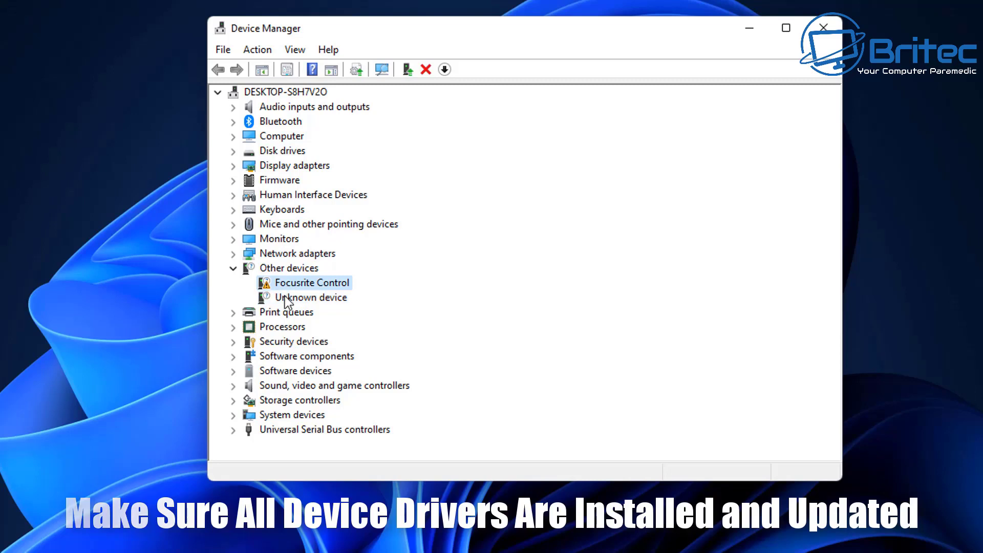
pyautogui.click(262, 287)
pyautogui.click(269, 300)
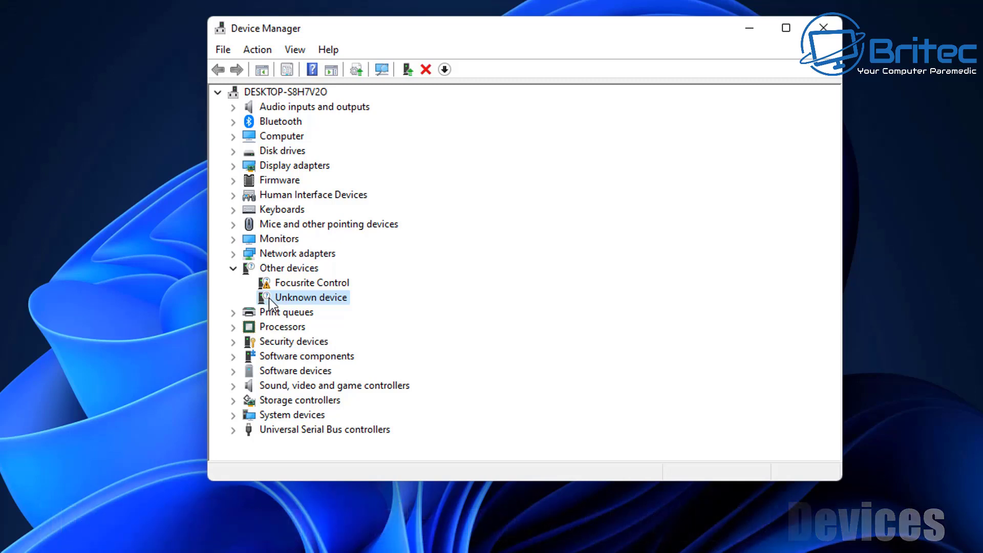
pyautogui.click(233, 270)
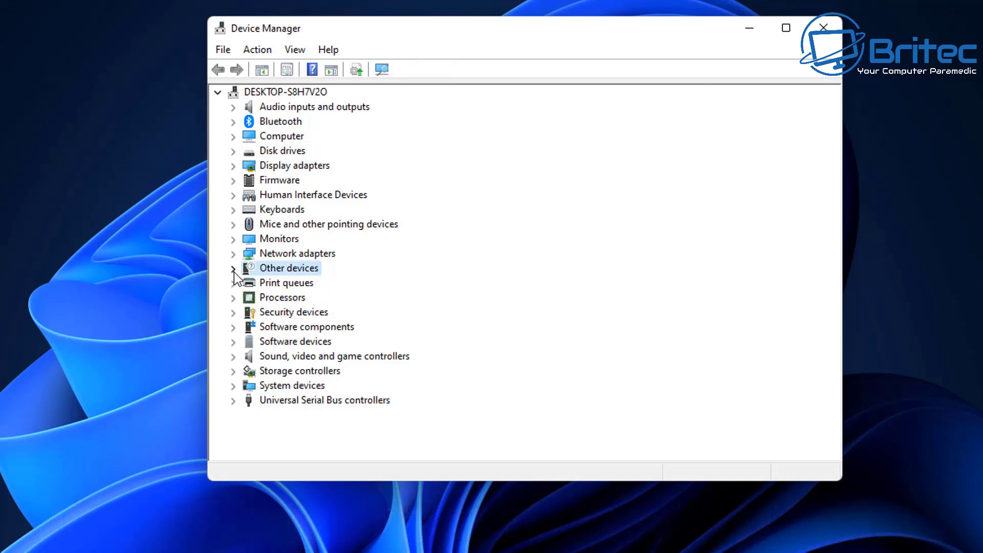
# Run an automatic driver update search for the NVIDIA GeForce GTX 1660 SUPER under Display adapters.
pyautogui.click(233, 166)
pyautogui.rightClick(330, 182)
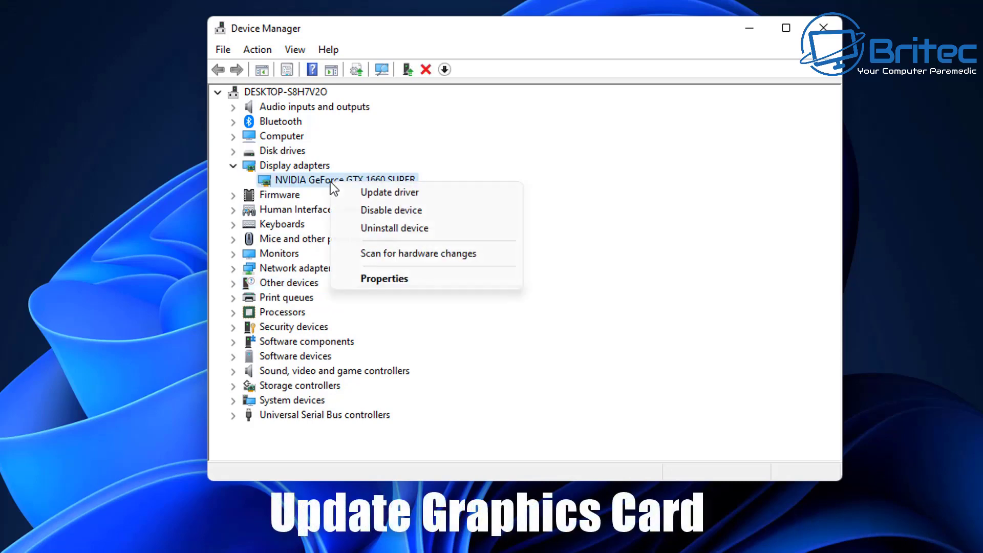
pyautogui.click(368, 189)
pyautogui.click(377, 229)
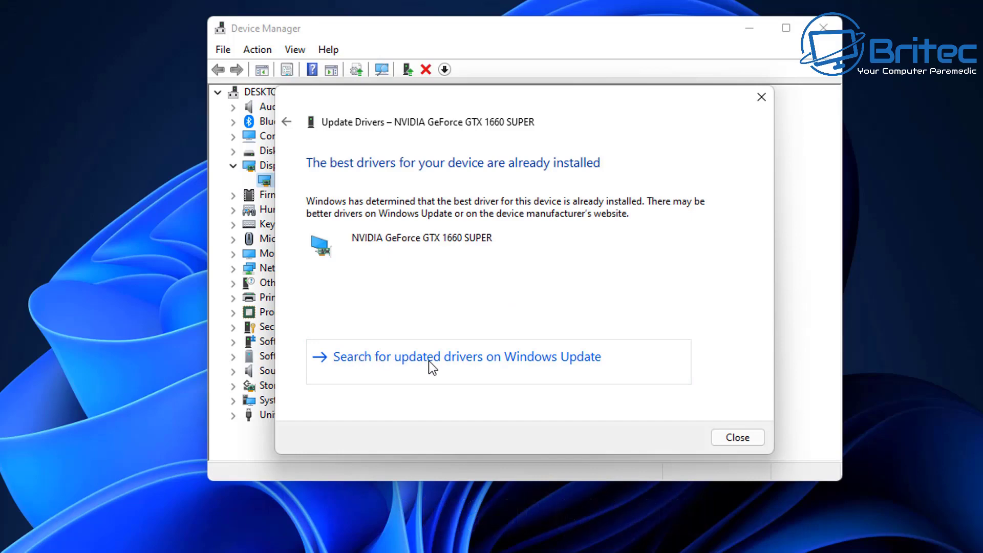
# Continue the driver search in Windows Update by checking for updates, and close Settings and Device Manager.
pyautogui.click(516, 360)
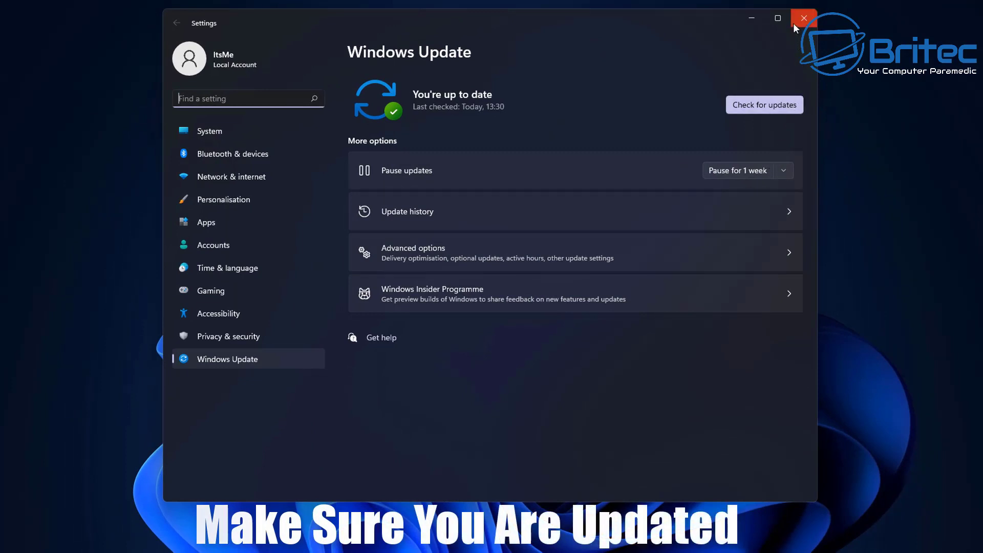
pyautogui.click(765, 105)
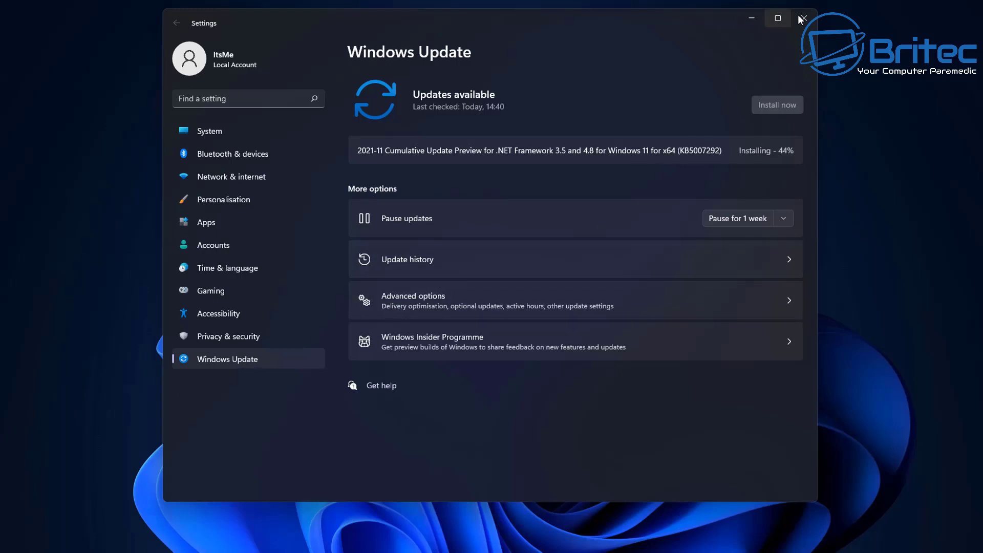
pyautogui.click(800, 17)
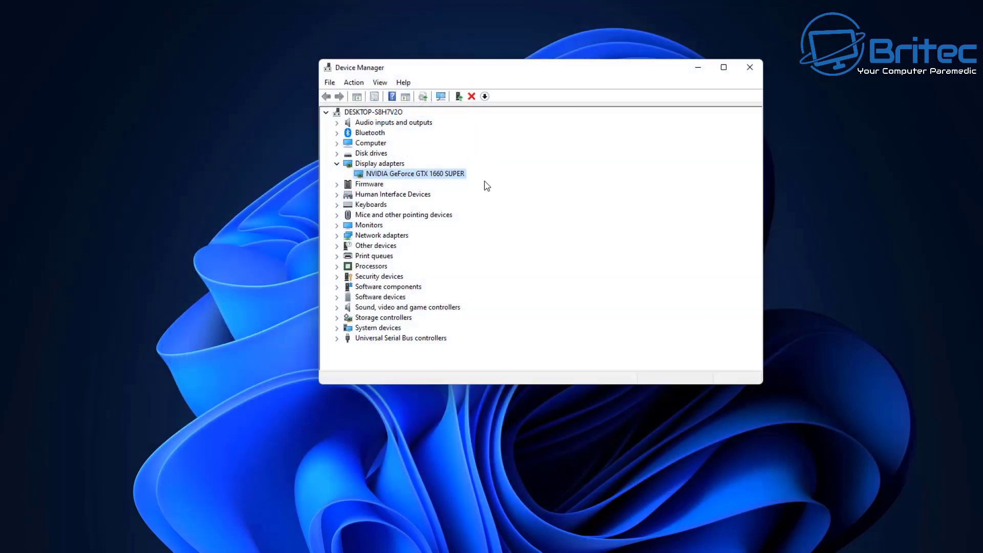
pyautogui.click(750, 69)
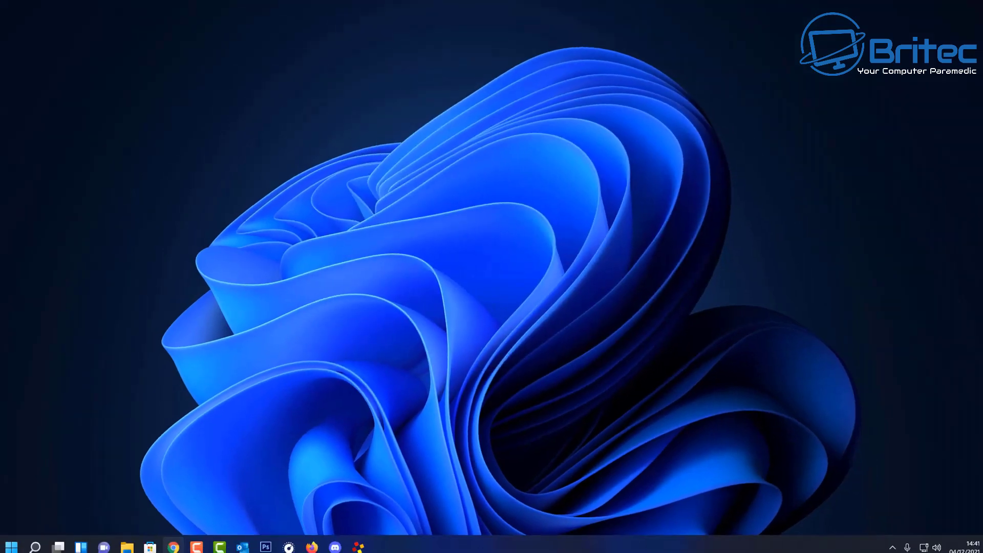